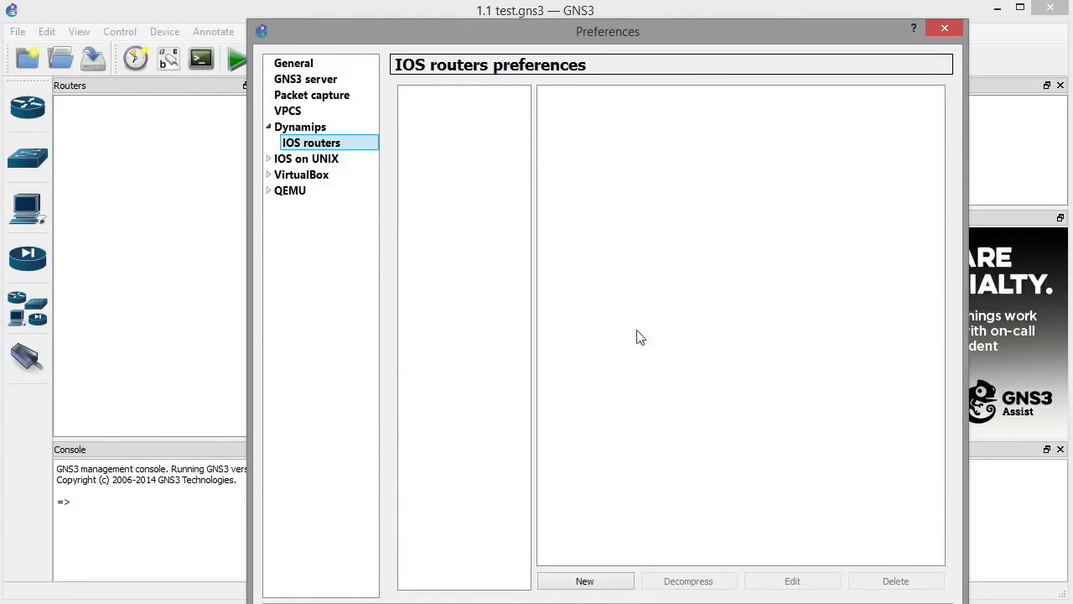
Begin a new IOS router using the c7200-adventerprisek9-mz.152-4.S4.image file and advance to naming.
{"action": "left_click", "coordinate": [610, 584]}
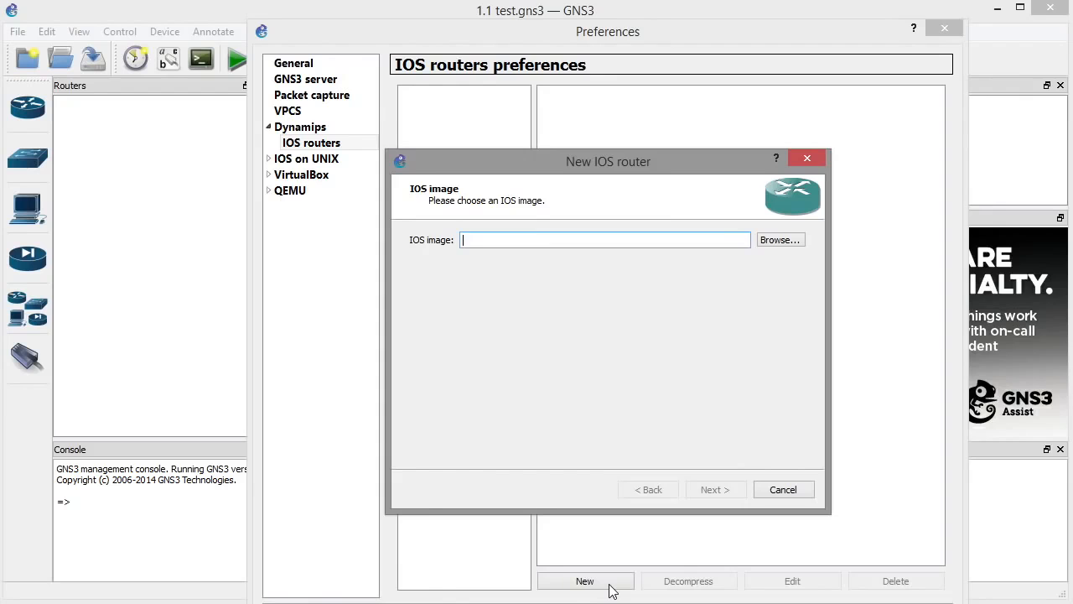
{"action": "left_click", "coordinate": [779, 240]}
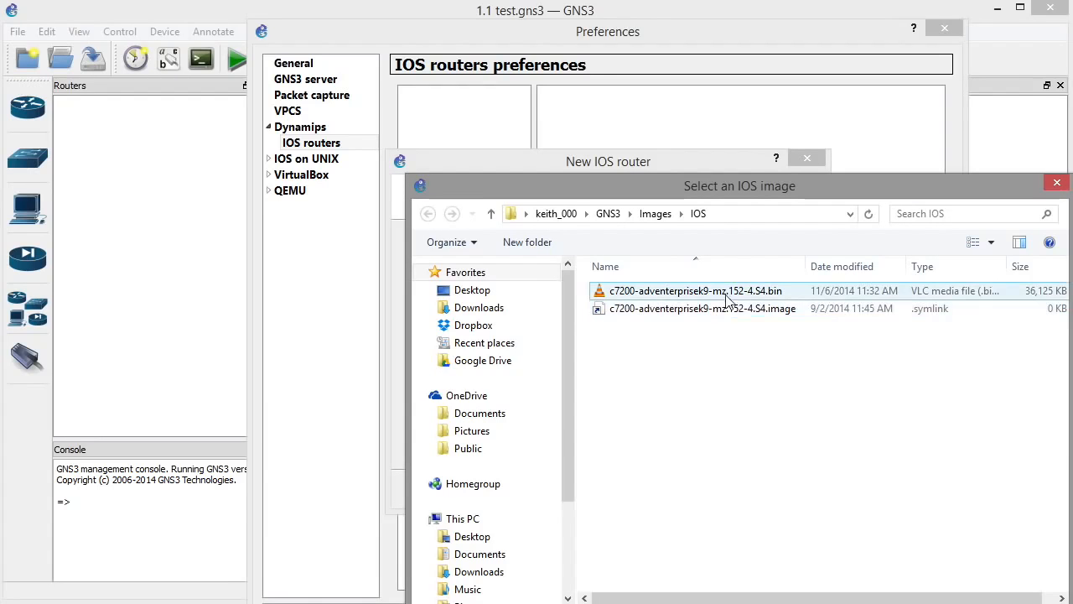
{"action": "left_click", "coordinate": [751, 293]}
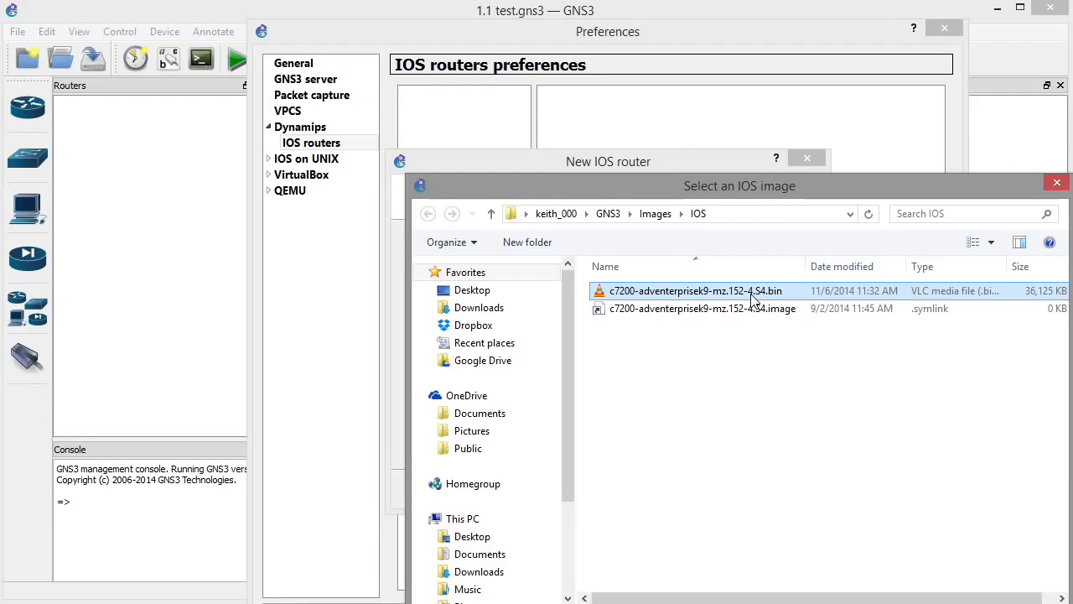
{"action": "left_click", "coordinate": [734, 310]}
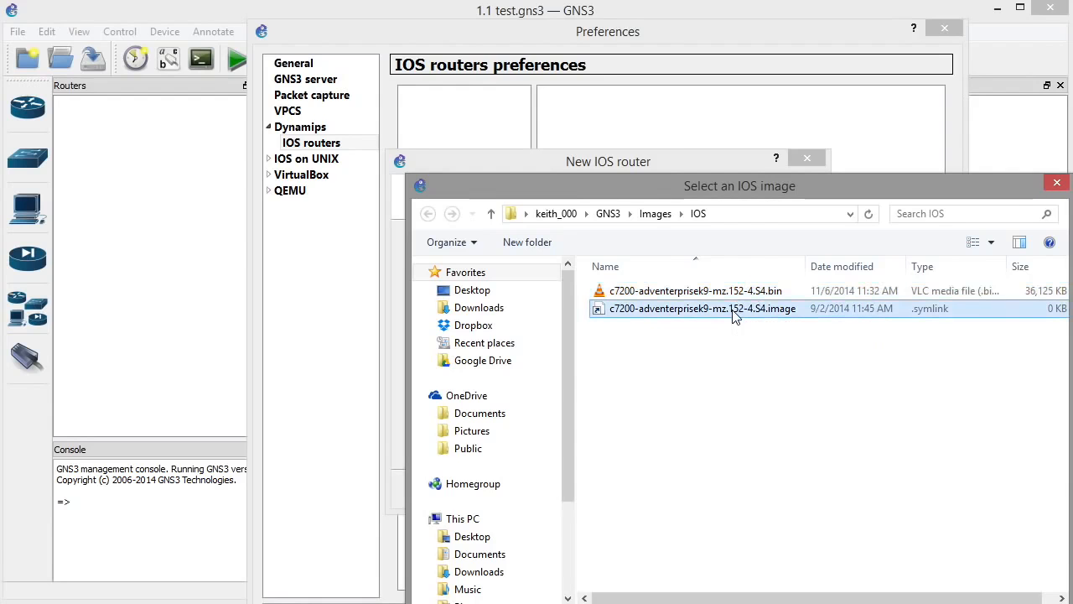
{"action": "double_click", "coordinate": [734, 311]}
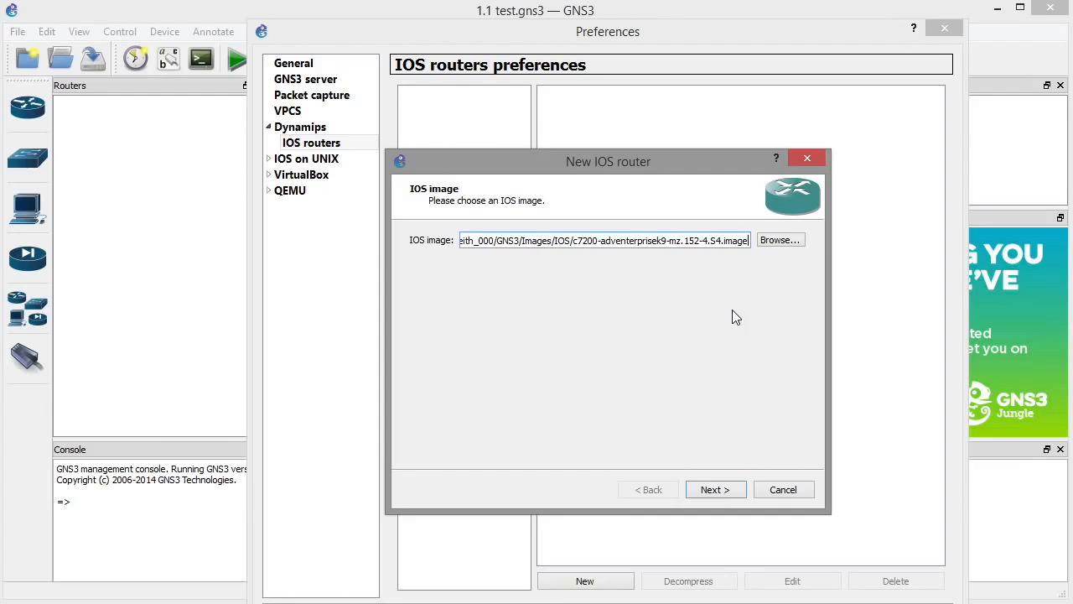
{"action": "left_click", "coordinate": [717, 490]}
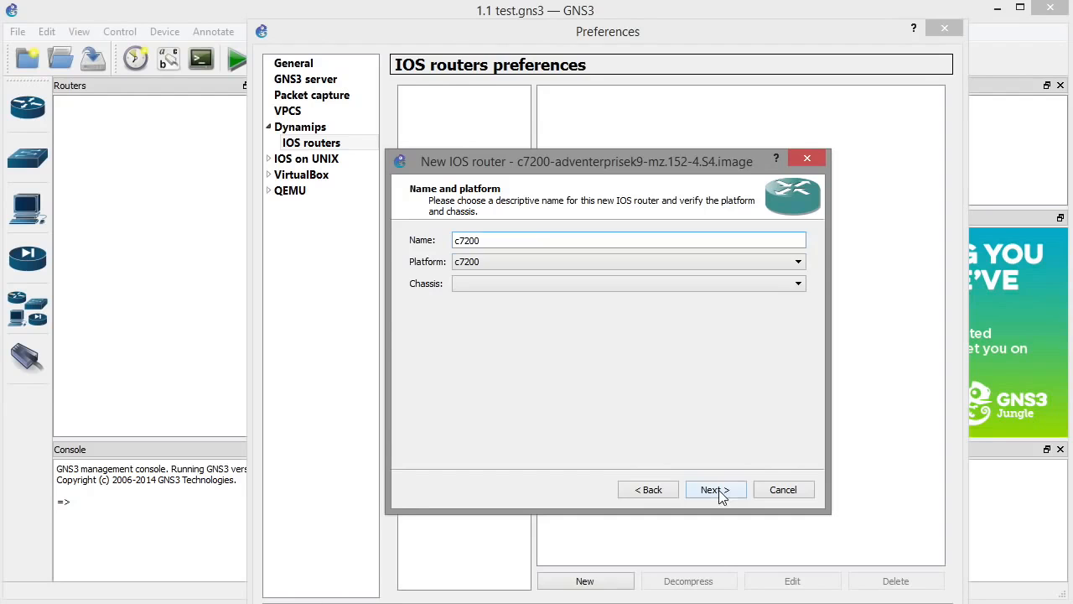
Keep name and platform c7200 and default RAM 512 MiB, advancing to the network adapters.
{"action": "left_click", "coordinate": [798, 262]}
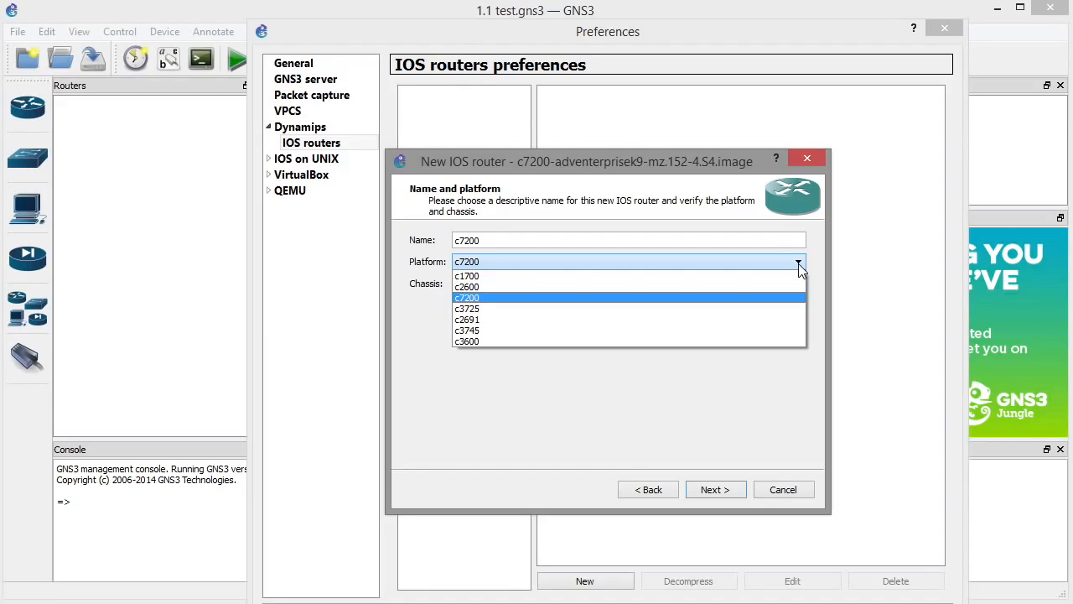
{"action": "left_click", "coordinate": [485, 265]}
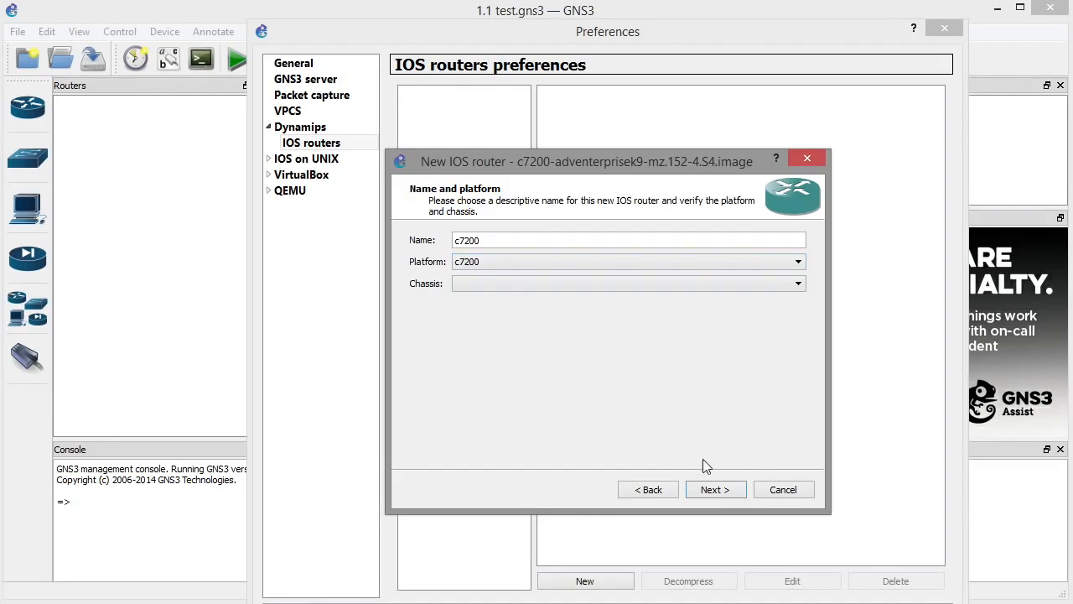
{"action": "left_click", "coordinate": [724, 493]}
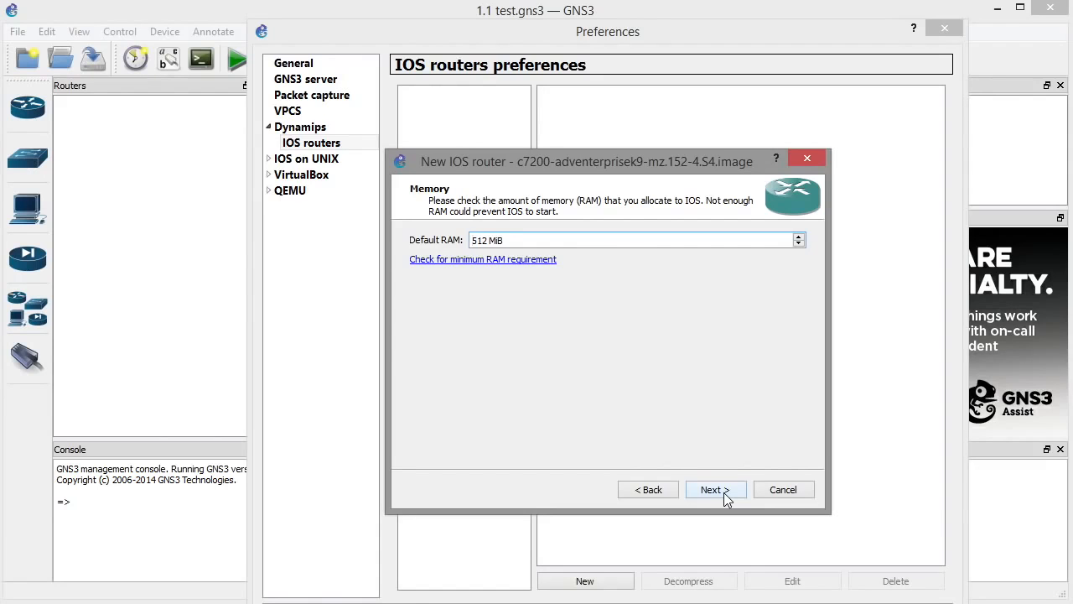
{"action": "left_click", "coordinate": [726, 495]}
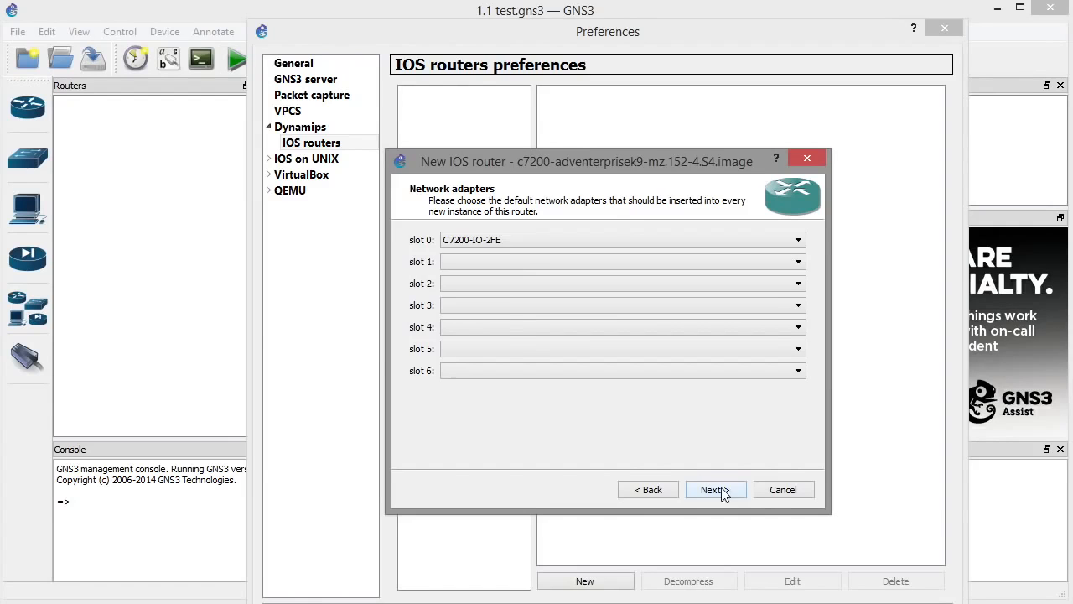
Keep C7200-IO-2FE in slot 0, add PA-4E in slot 1 and PA-4T+ in slot 2.
{"action": "left_click", "coordinate": [520, 241]}
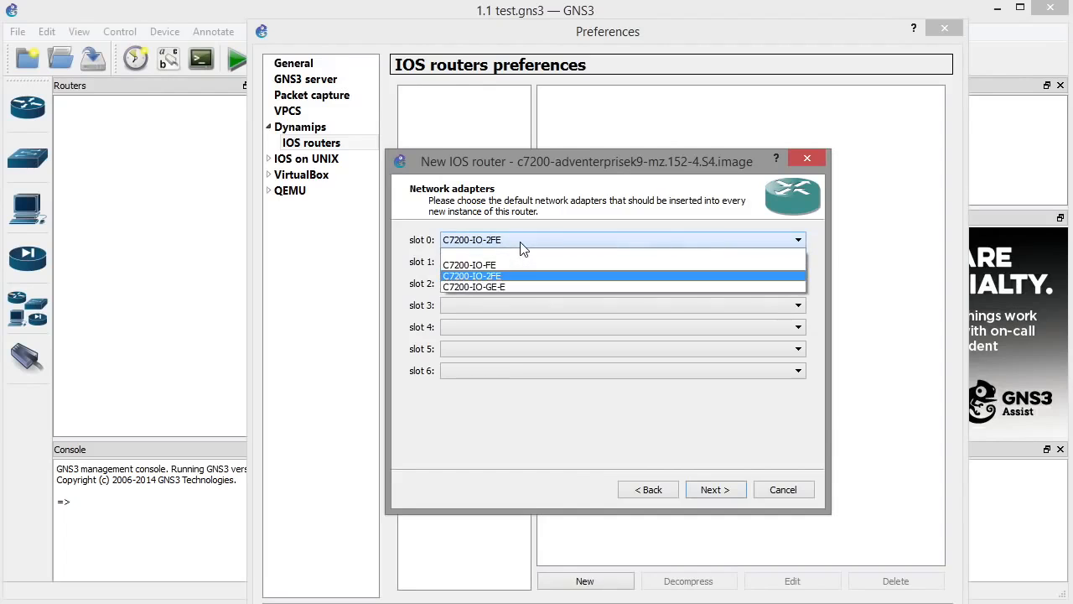
{"action": "left_click", "coordinate": [521, 244]}
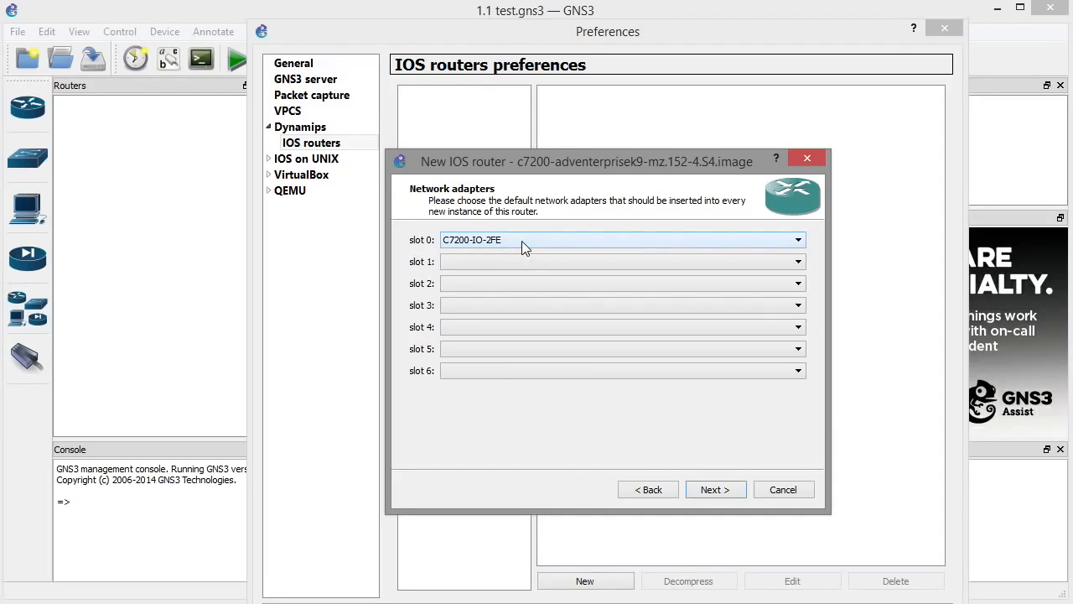
{"action": "left_click", "coordinate": [526, 260]}
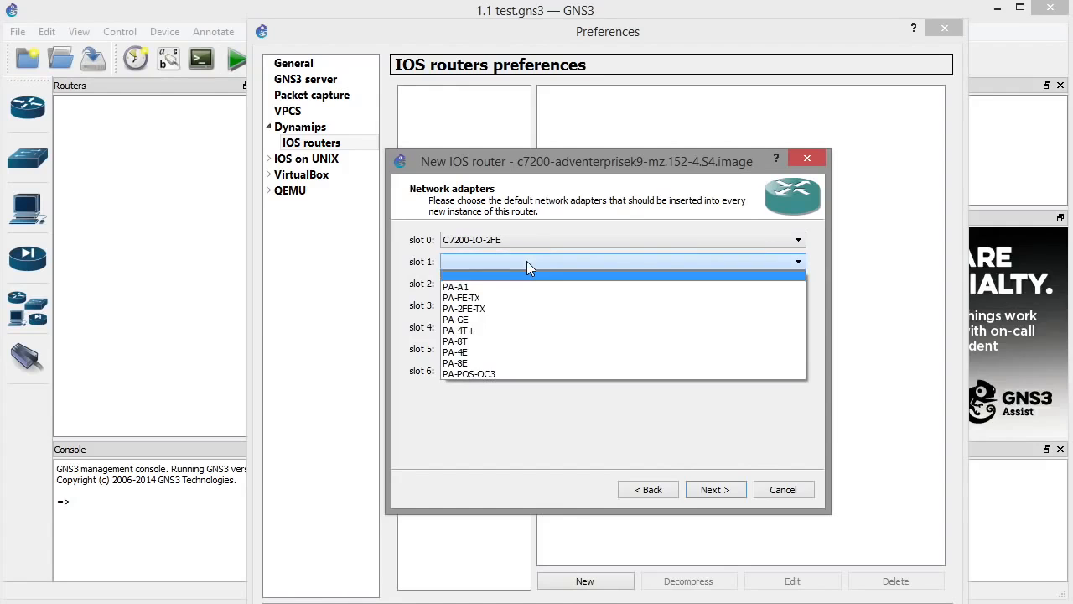
{"action": "left_click", "coordinate": [466, 351]}
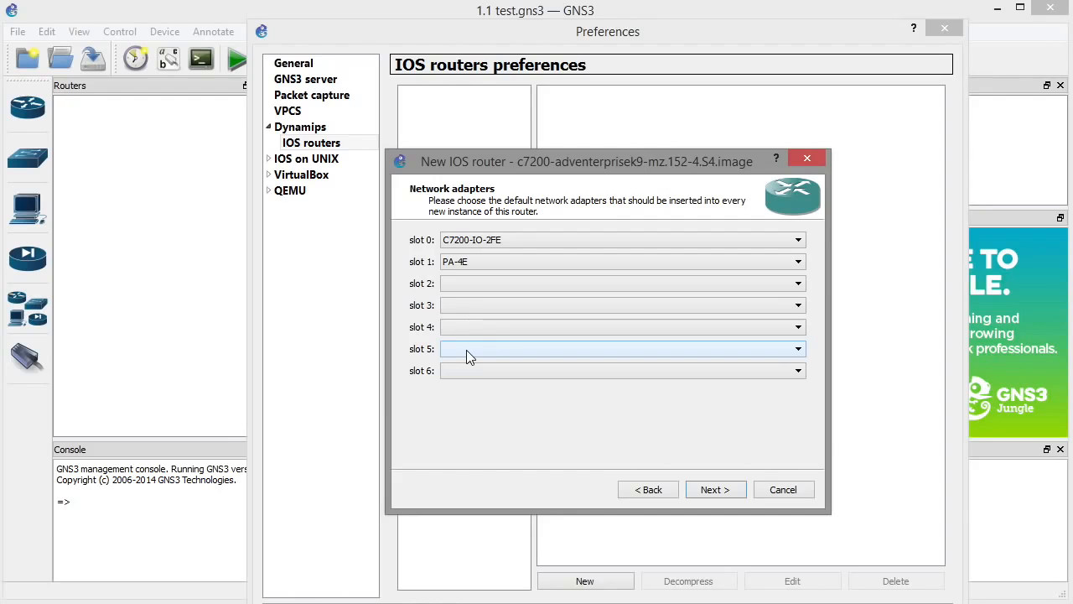
{"action": "left_click", "coordinate": [488, 285]}
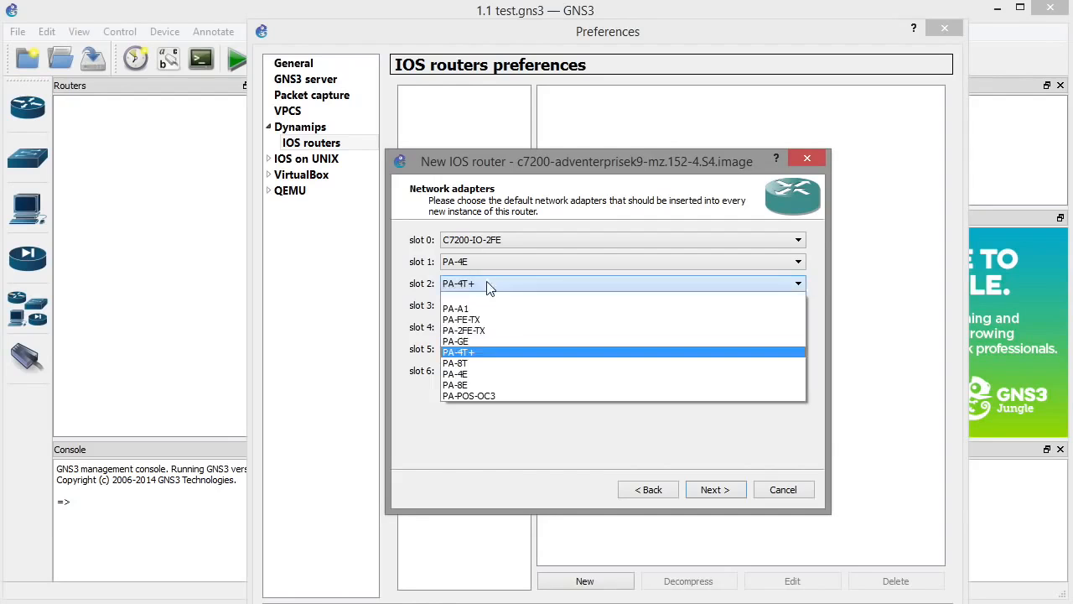
{"action": "left_click", "coordinate": [479, 353]}
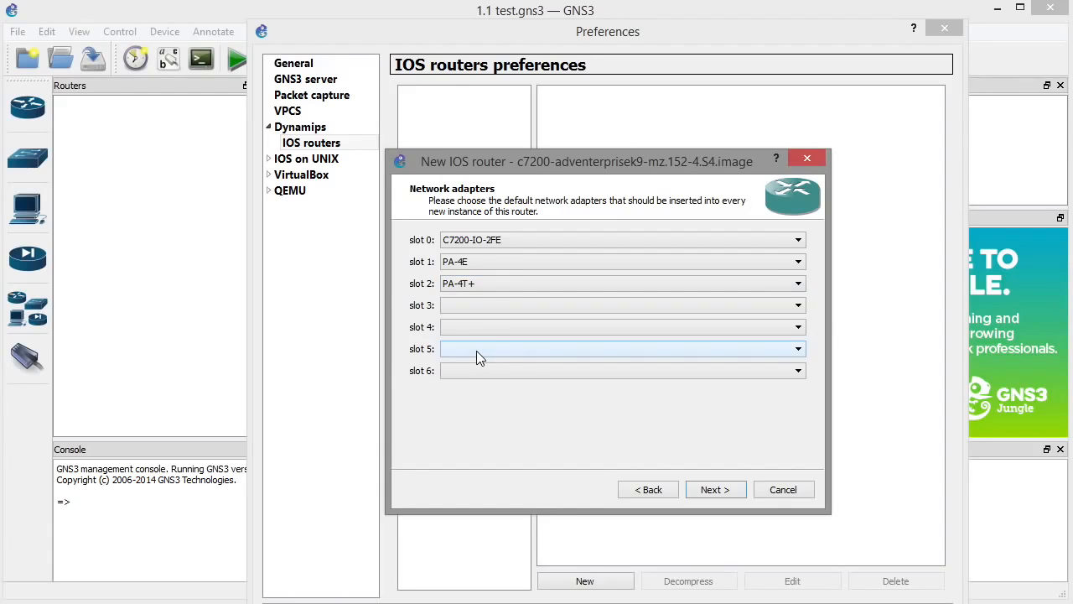
Accept the C7200-IO-2FE, PA-4E and PA-4T+ adapters, reaching the empty Idle-PC step.
{"action": "key", "text": "ctrl+2"}
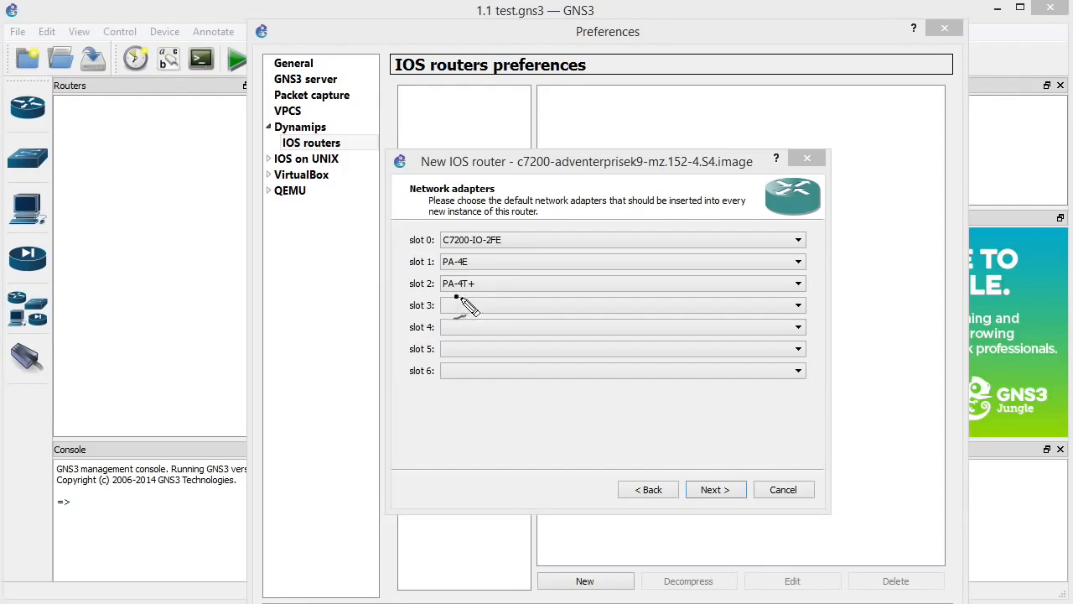
{"action": "left_click_drag", "start_coordinate": [467, 303], "coordinate": [453, 309]}
{"action": "left_click_drag", "start_coordinate": [515, 250], "coordinate": [486, 266]}
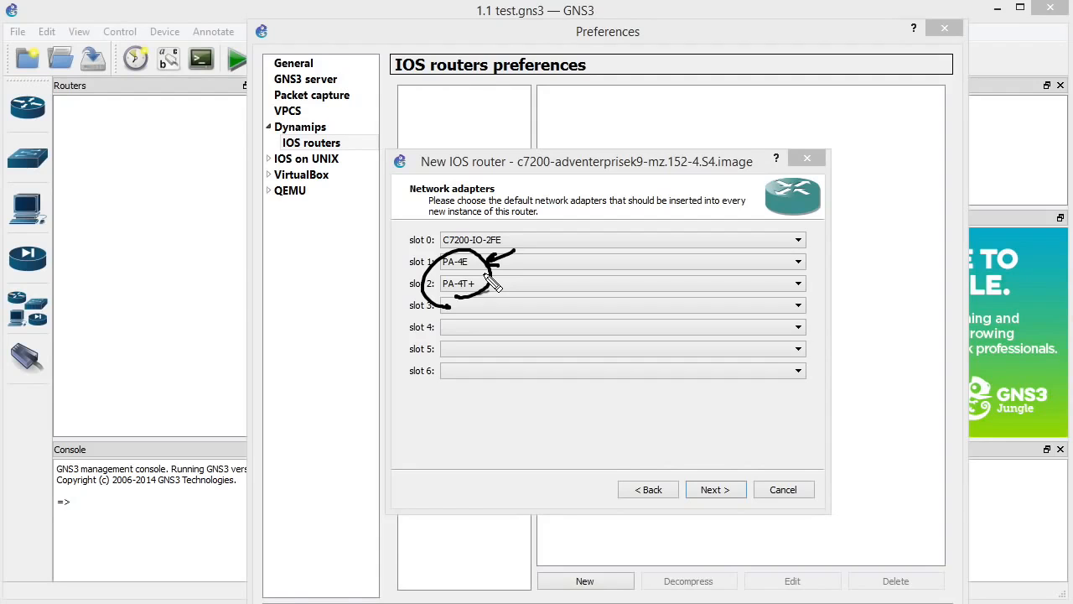
{"action": "mouse_move", "coordinate": [576, 239]}
{"action": "left_mouse_down"}
{"action": "mouse_move", "coordinate": [611, 259]}
{"action": "mouse_move", "coordinate": [633, 243]}
{"action": "mouse_move", "coordinate": [590, 285]}
{"action": "left_mouse_up"}
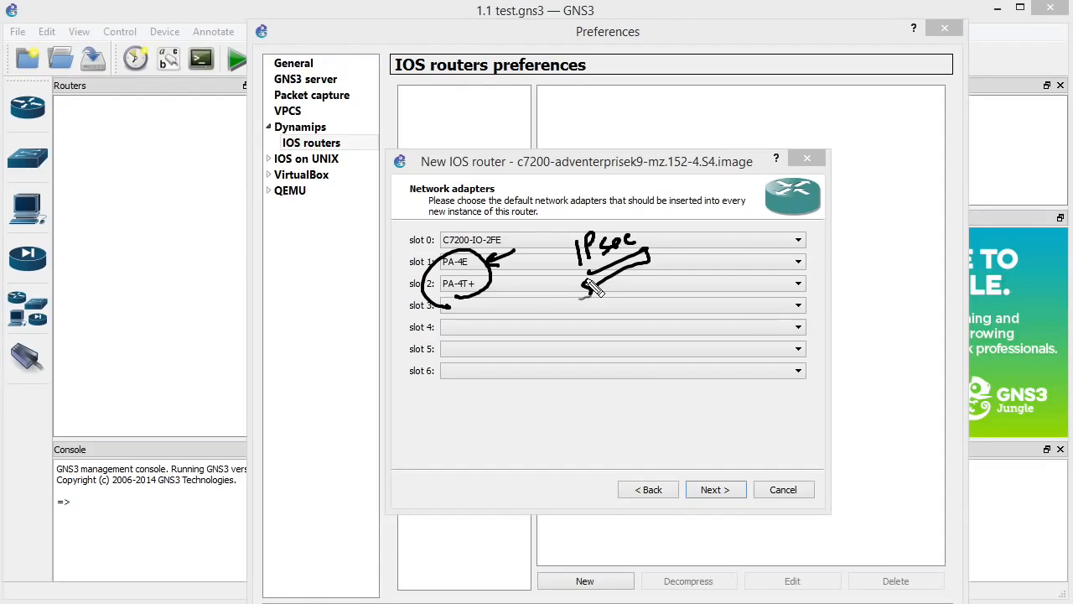
{"action": "left_click_drag", "start_coordinate": [373, 295], "coordinate": [411, 275]}
{"action": "left_click_drag", "start_coordinate": [377, 323], "coordinate": [413, 305]}
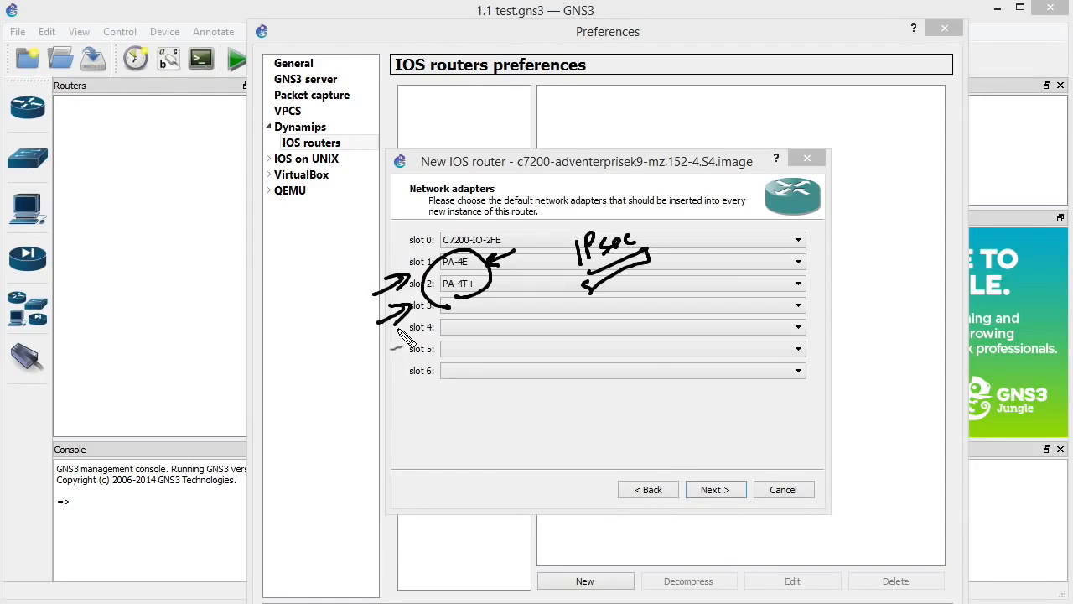
{"action": "left_click_drag", "start_coordinate": [375, 252], "coordinate": [415, 256]}
{"action": "left_click_drag", "start_coordinate": [515, 291], "coordinate": [480, 275]}
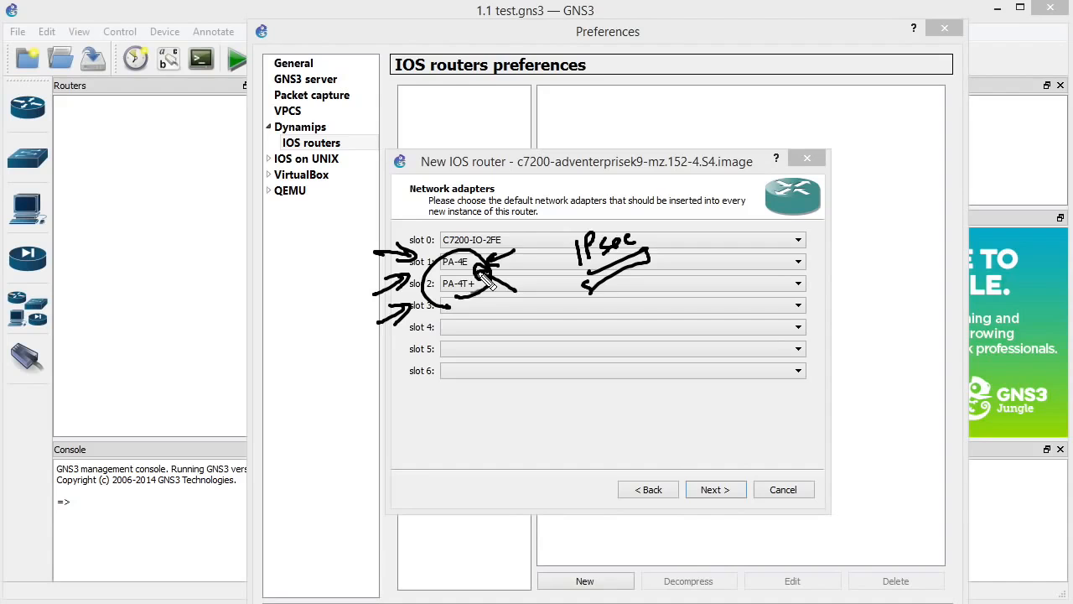
{"action": "key", "text": "Escape"}
{"action": "left_click", "coordinate": [714, 490]}
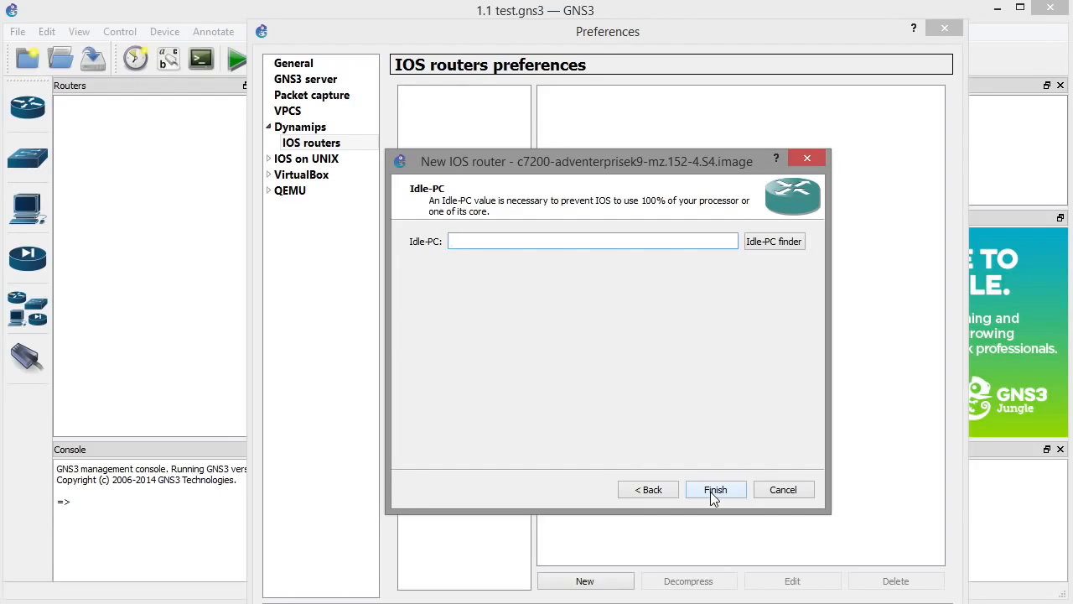
Finish the c7200 router template and close Preferences with OK.
{"action": "left_click", "coordinate": [712, 492]}
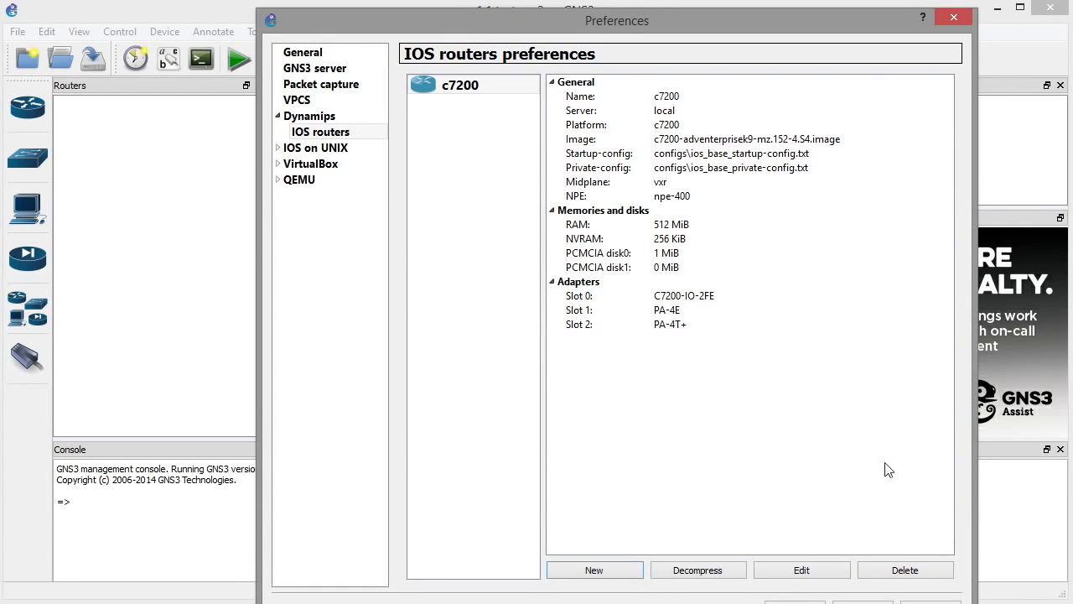
{"action": "left_click_drag", "start_coordinate": [711, 31], "coordinate": [612, 0]}
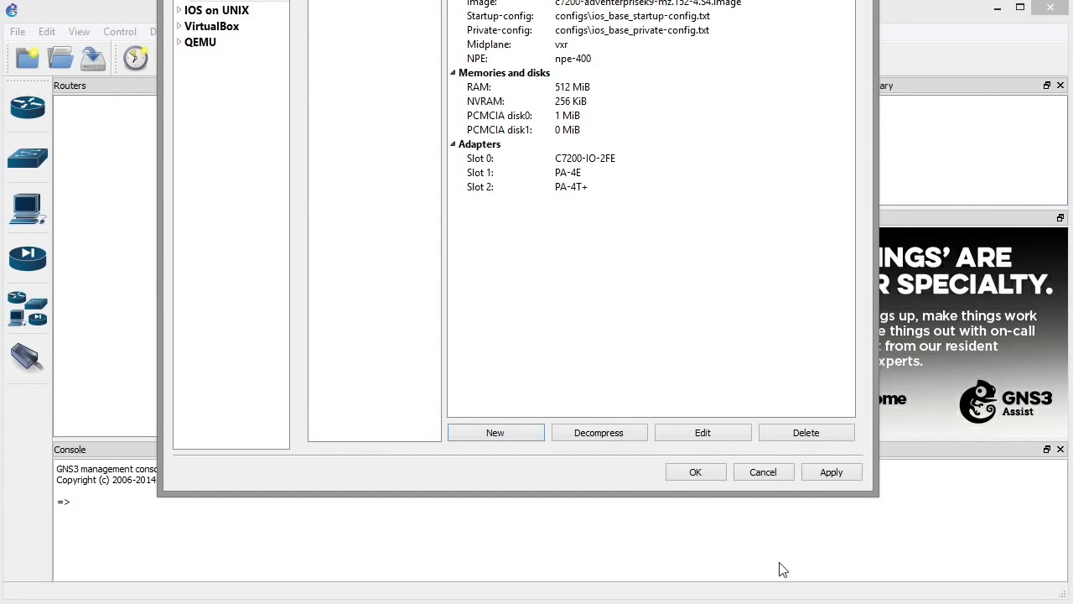
{"action": "left_click", "coordinate": [696, 473]}
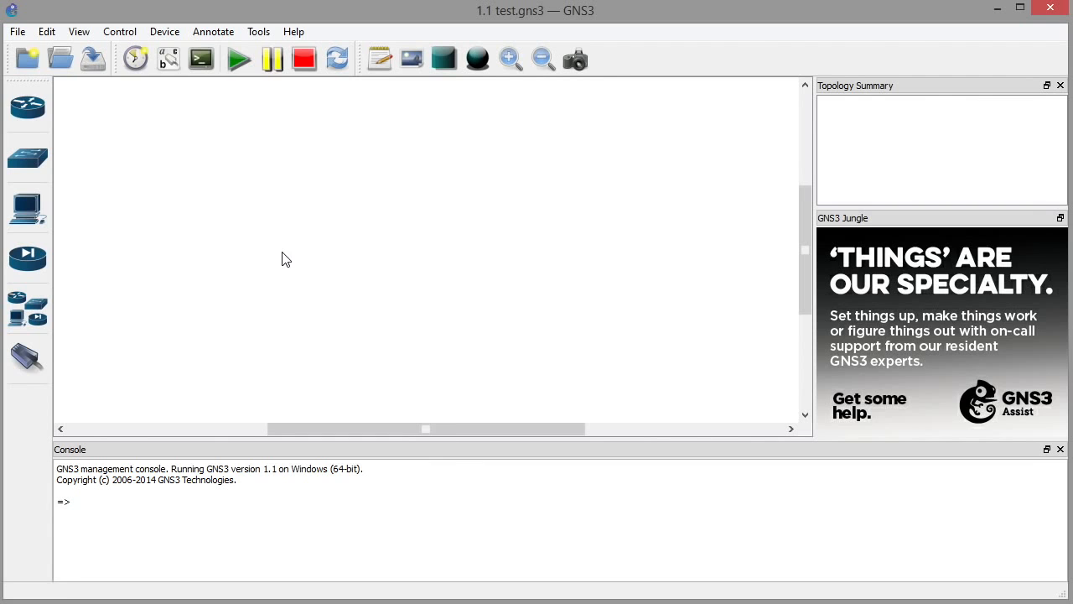
Place two c7200 routers on the canvas as R1 and R2 and arrange the view.
{"action": "left_click", "coordinate": [30, 107]}
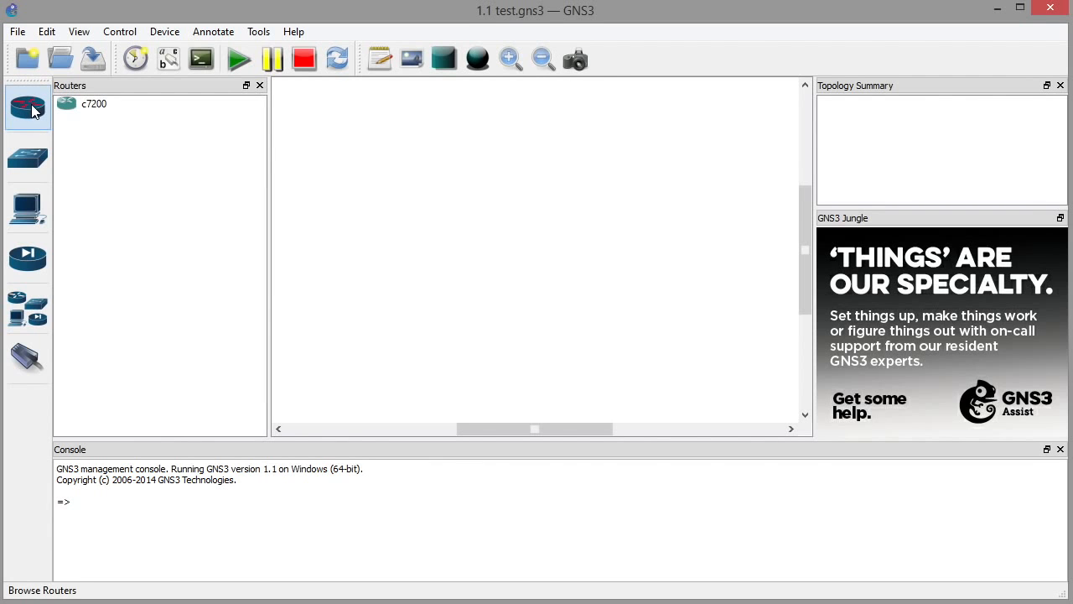
{"action": "left_click_drag", "start_coordinate": [89, 110], "coordinate": [373, 192]}
{"action": "left_click_drag", "start_coordinate": [69, 110], "coordinate": [549, 186]}
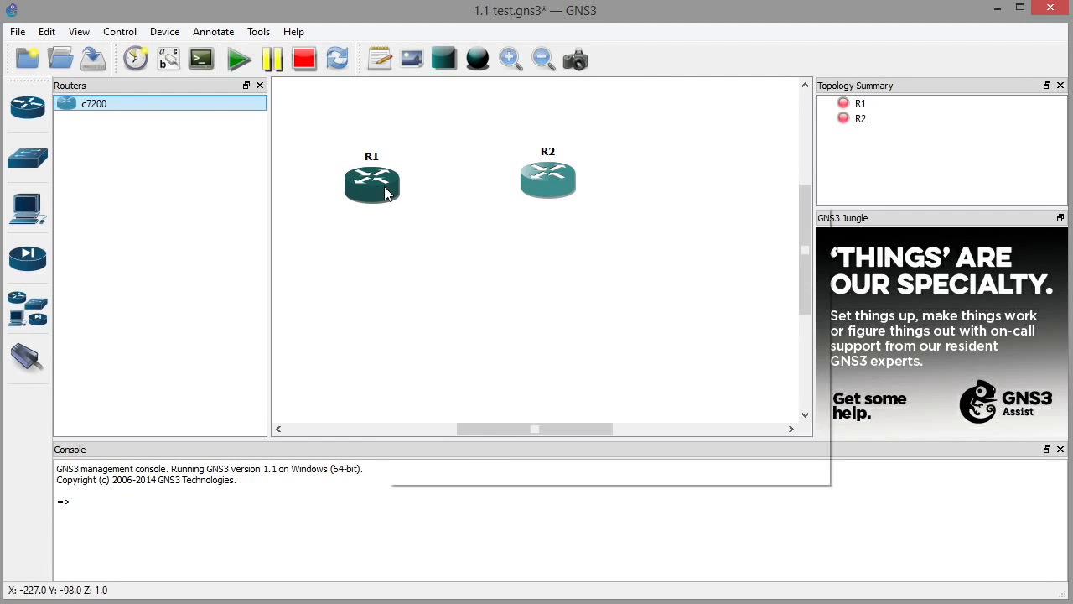
{"action": "mouse_move", "coordinate": [385, 193]}
{"action": "left_click_drag", "start_coordinate": [527, 364], "coordinate": [466, 366]}
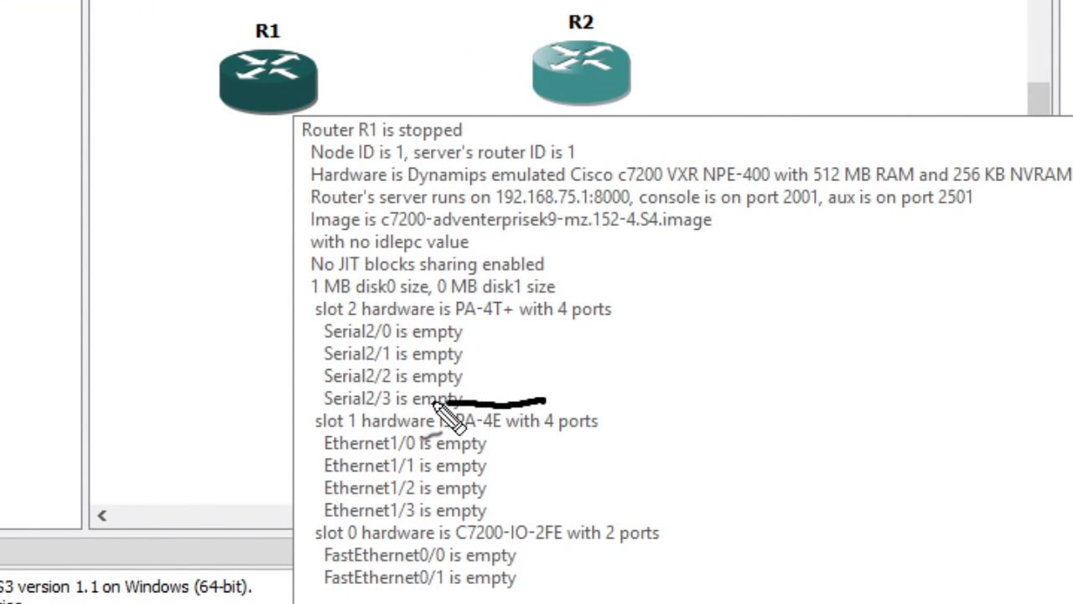
{"action": "mouse_move", "coordinate": [435, 404]}
{"action": "left_mouse_down"}
{"action": "mouse_move", "coordinate": [295, 501]}
{"action": "mouse_move", "coordinate": [468, 541]}
{"action": "mouse_move", "coordinate": [467, 426]}
{"action": "left_mouse_up"}
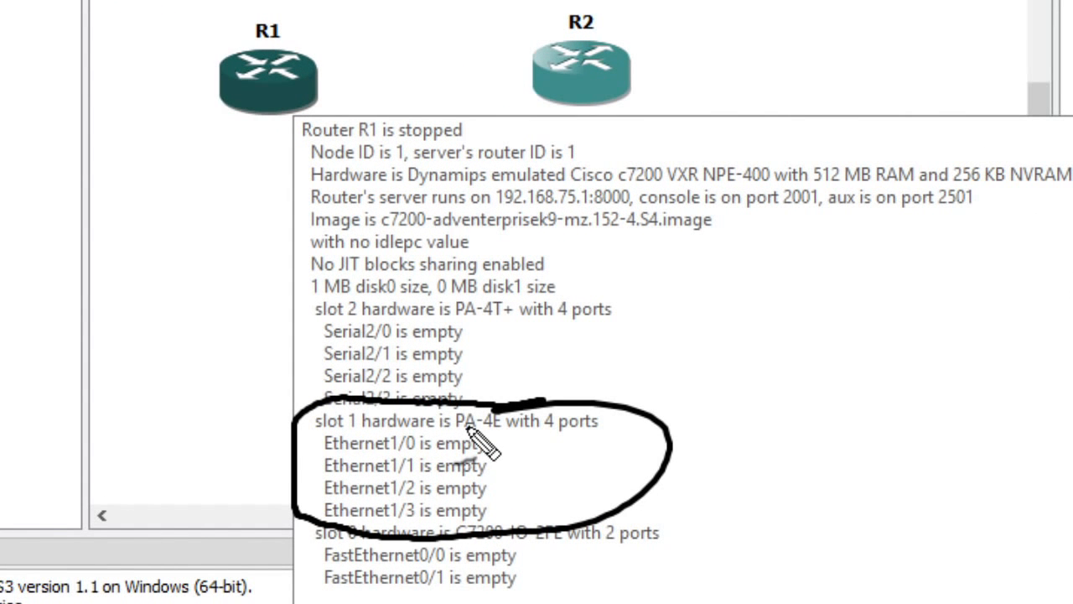
{"action": "mouse_move", "coordinate": [475, 314]}
{"action": "left_mouse_down"}
{"action": "mouse_move", "coordinate": [329, 407]}
{"action": "mouse_move", "coordinate": [373, 328]}
{"action": "left_mouse_up"}
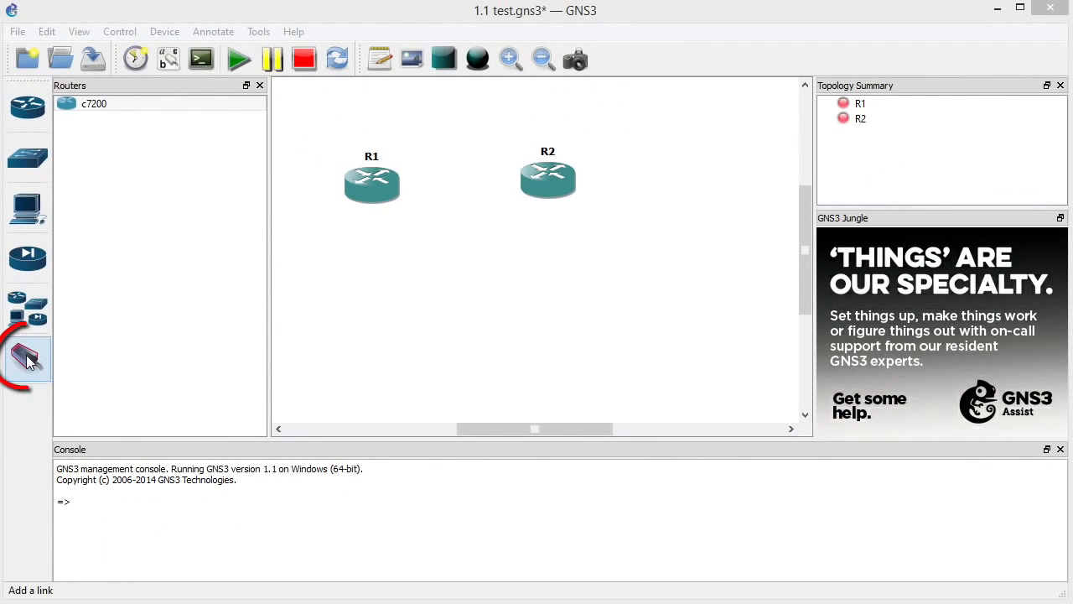
Link R1 Ethernet1/0 to R2 Ethernet1/0 and display e1/0 labels at both link ends.
{"action": "left_click", "coordinate": [34, 361]}
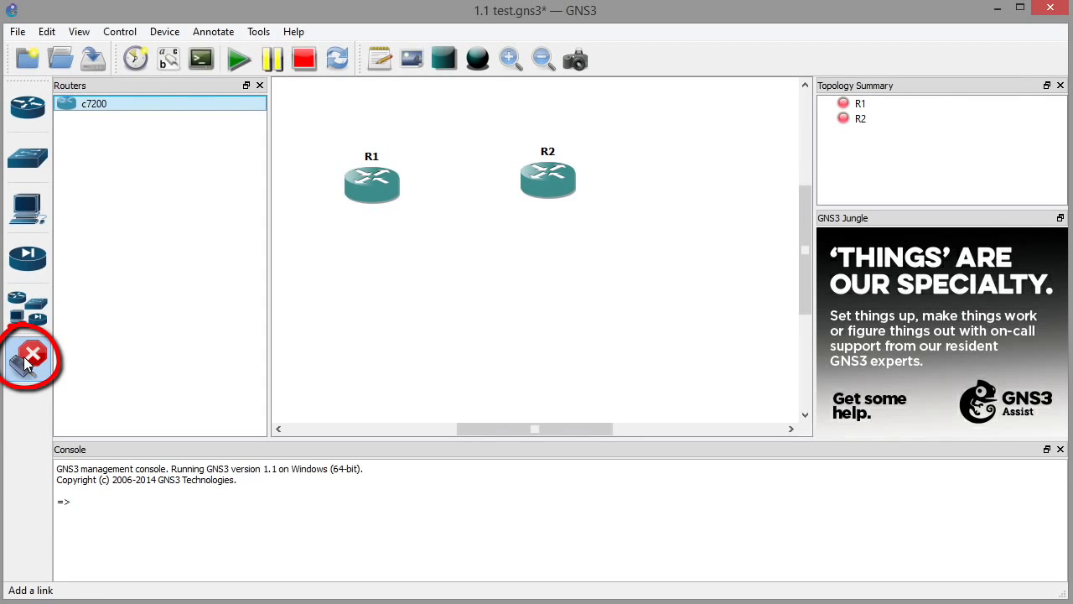
{"action": "left_click", "coordinate": [384, 189]}
{"action": "left_click", "coordinate": [445, 201]}
{"action": "left_click", "coordinate": [537, 174]}
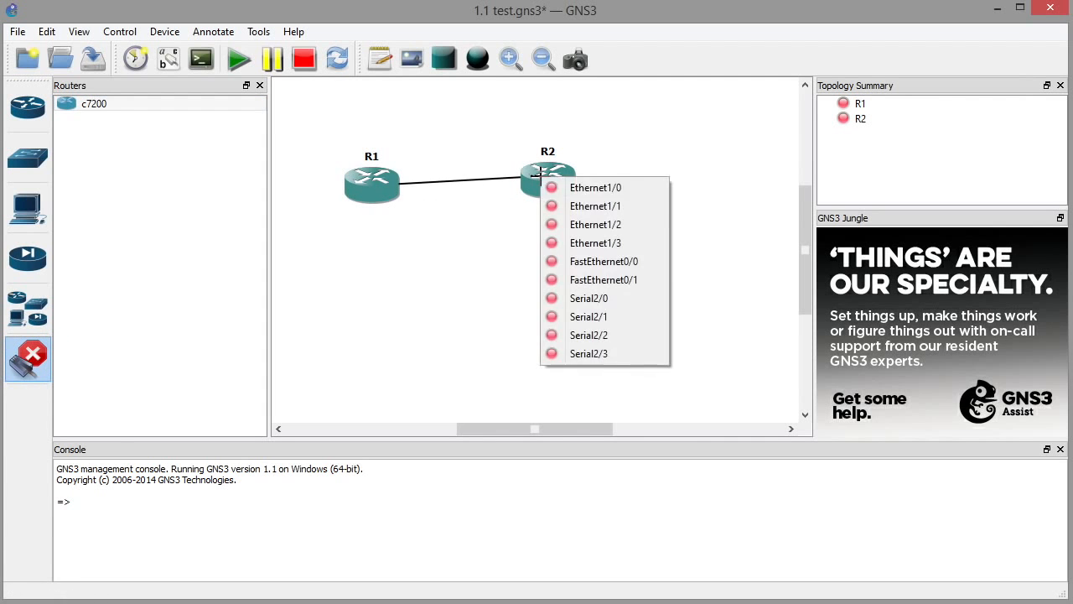
{"action": "left_click", "coordinate": [587, 188]}
{"action": "left_click", "coordinate": [33, 358]}
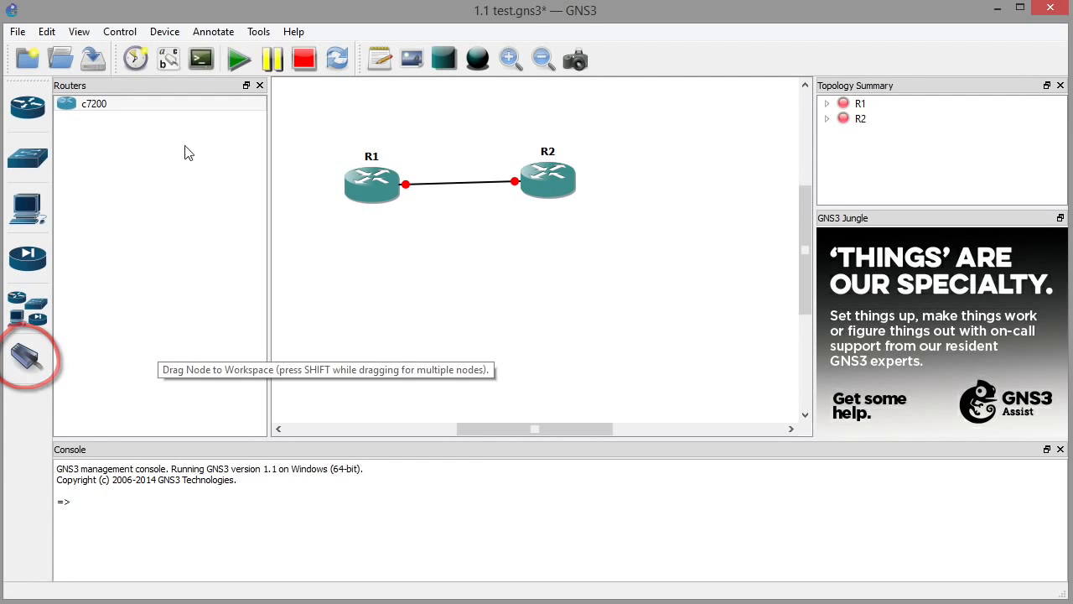
{"action": "left_click", "coordinate": [170, 66]}
{"action": "left_click_drag", "start_coordinate": [539, 204], "coordinate": [508, 214]}
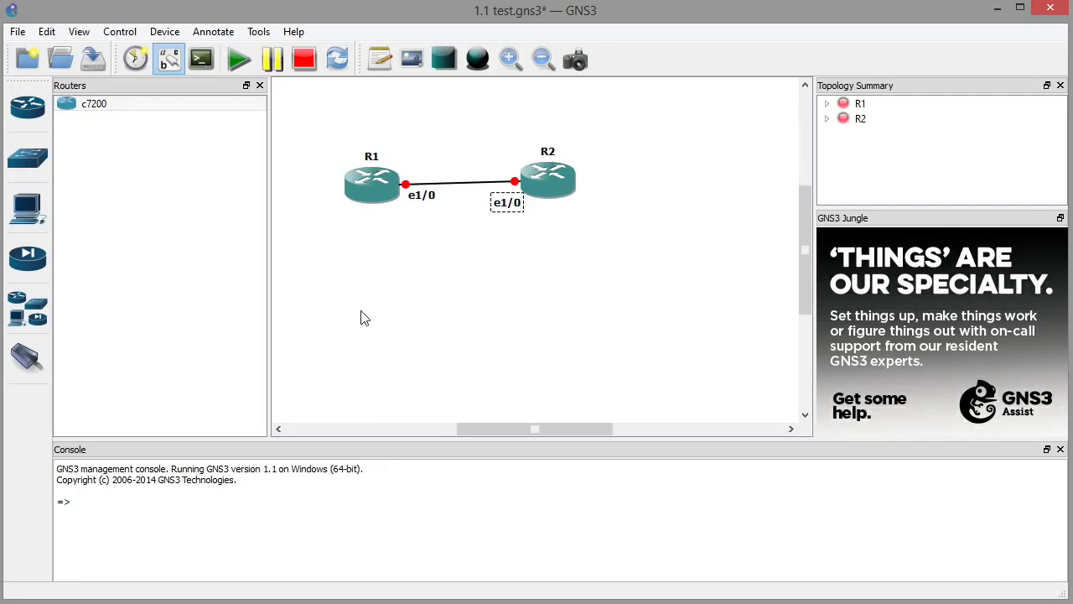
Start R1, view its console reaching the R1# prompt, then minimize the terminal.
{"action": "right_click", "coordinate": [375, 200]}
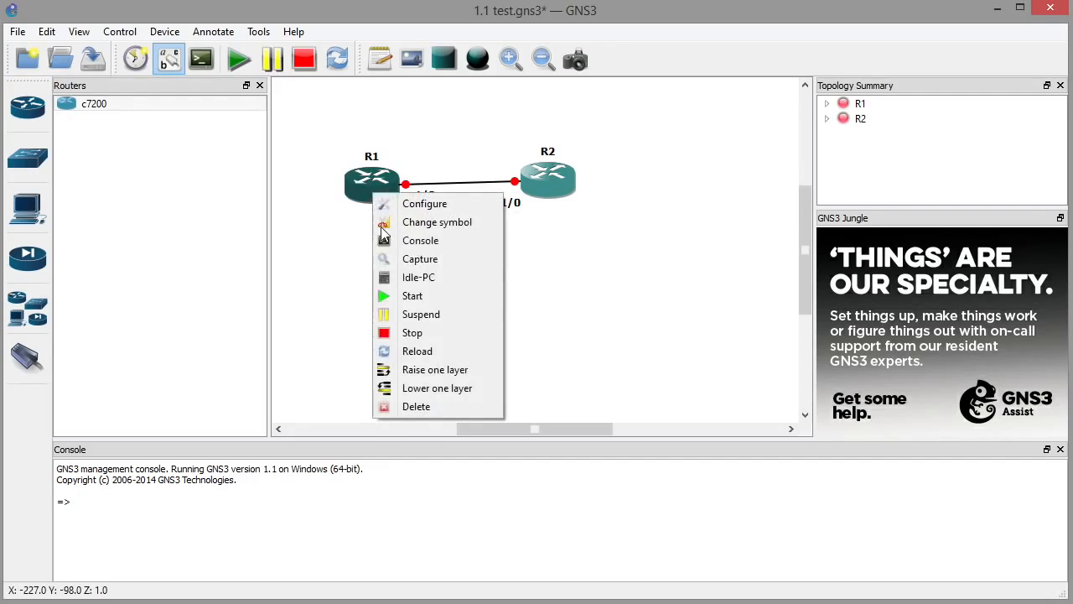
{"action": "left_click", "coordinate": [414, 296]}
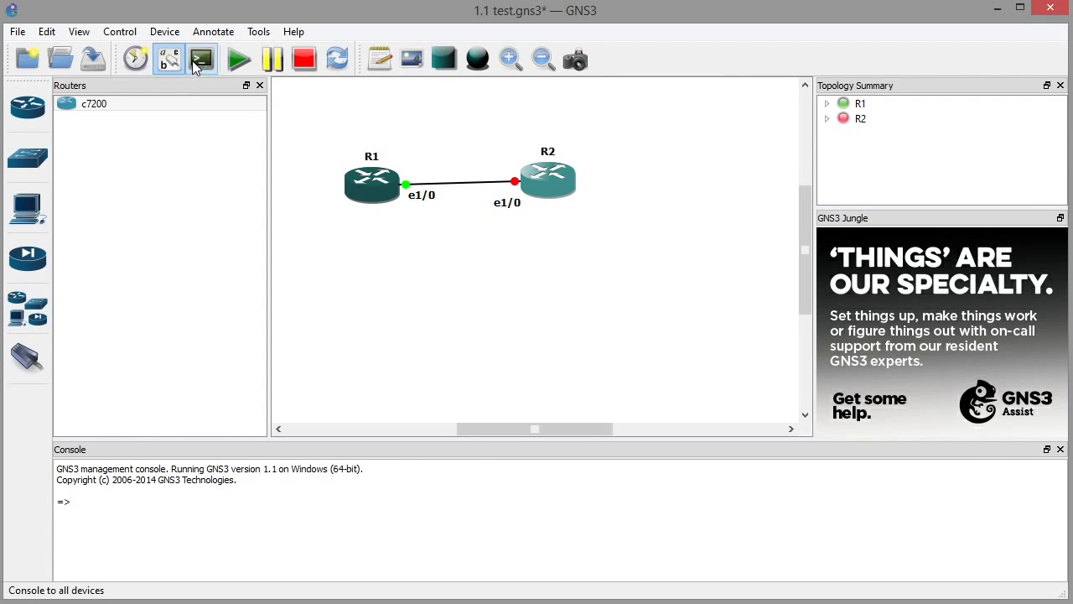
{"action": "right_click", "coordinate": [367, 194]}
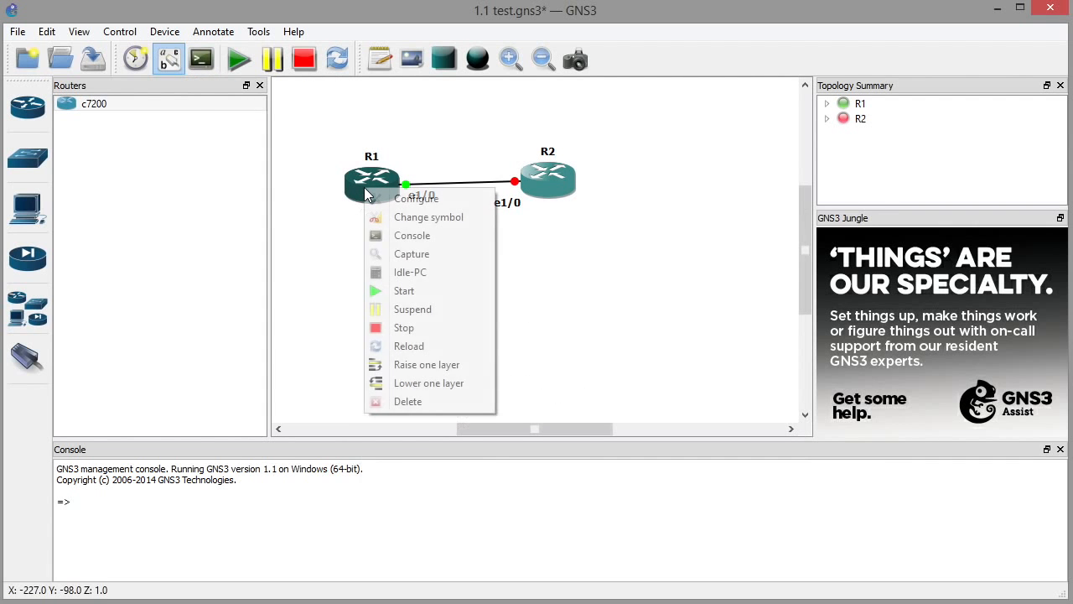
{"action": "left_click", "coordinate": [417, 238]}
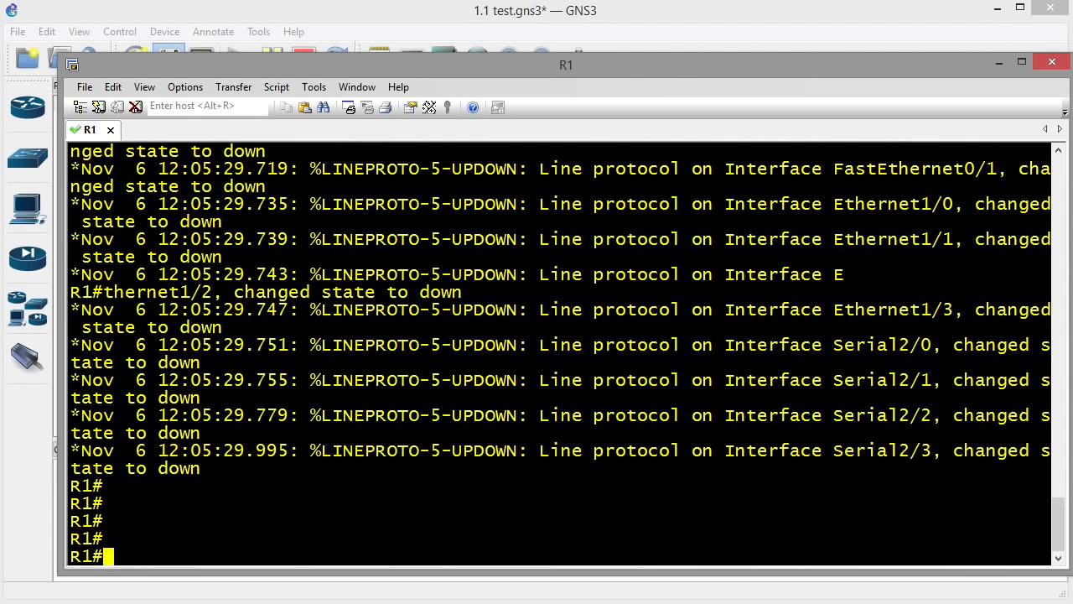
{"action": "left_click", "coordinate": [1000, 63]}
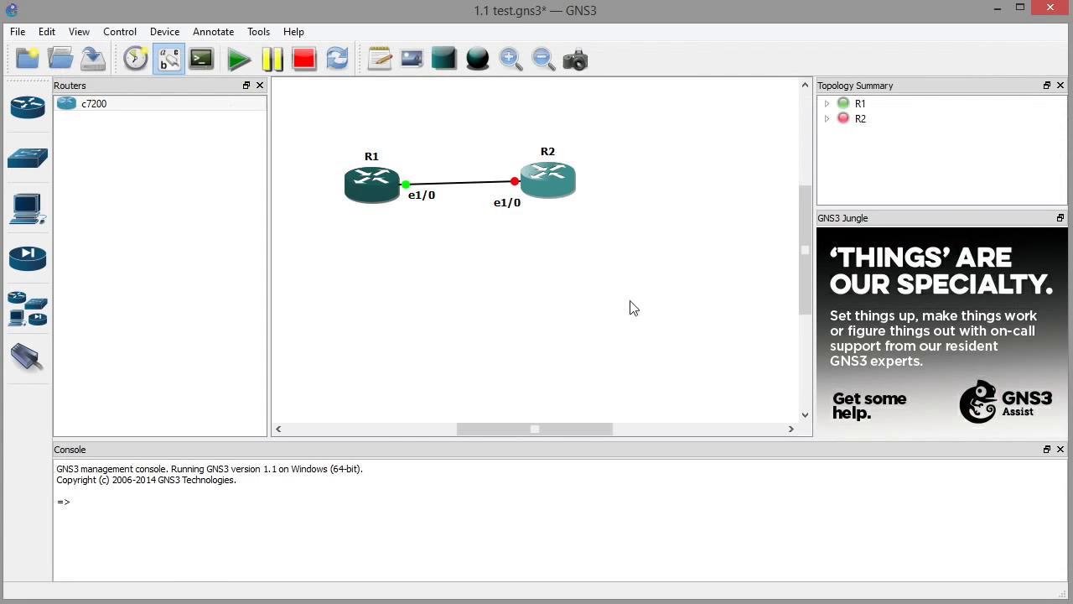
Compute Idle-PC values for R1 and apply the starred 0x62f19064 [51].
{"action": "right_click", "coordinate": [369, 190]}
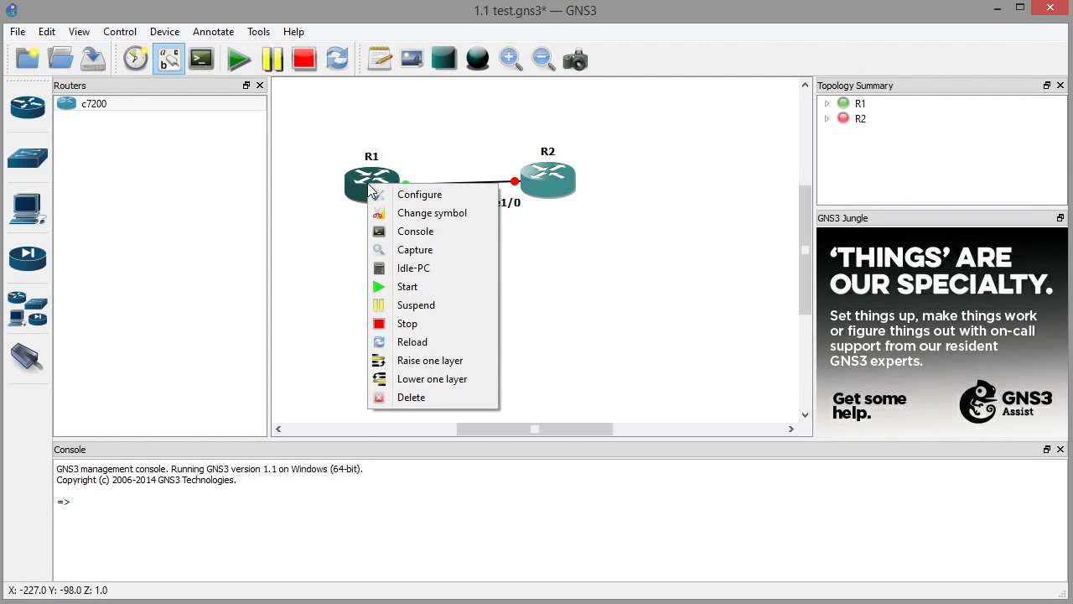
{"action": "left_click", "coordinate": [406, 269]}
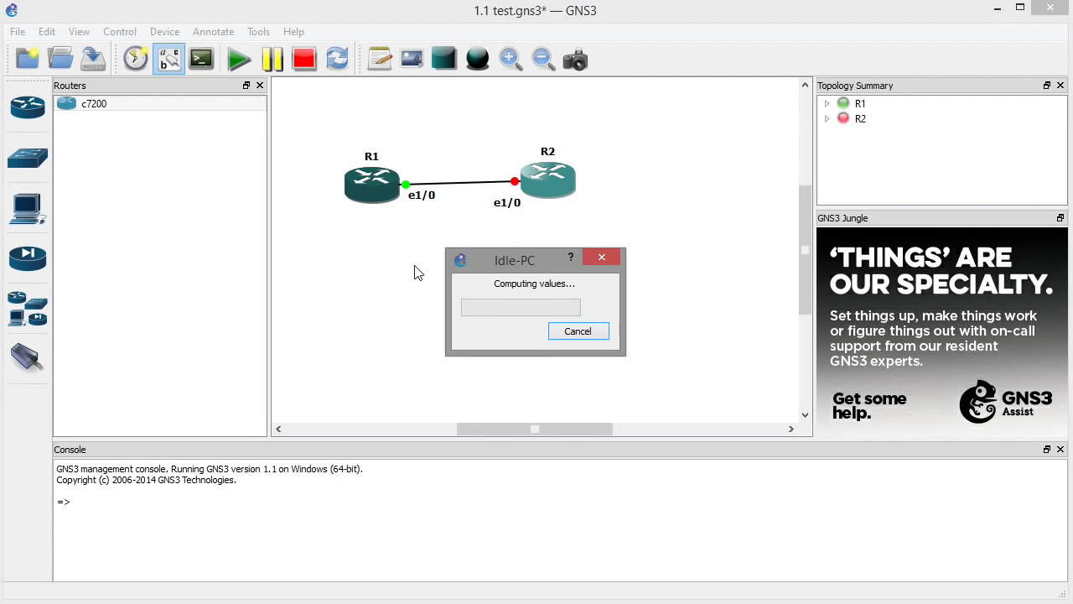
{"action": "left_click", "coordinate": [660, 309]}
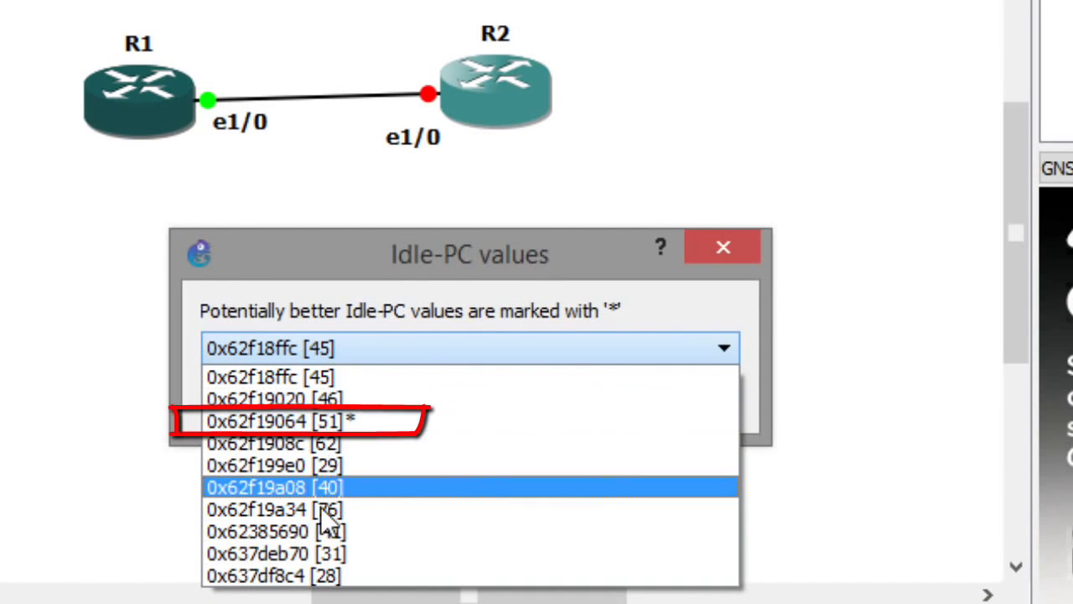
{"action": "left_click", "coordinate": [309, 420]}
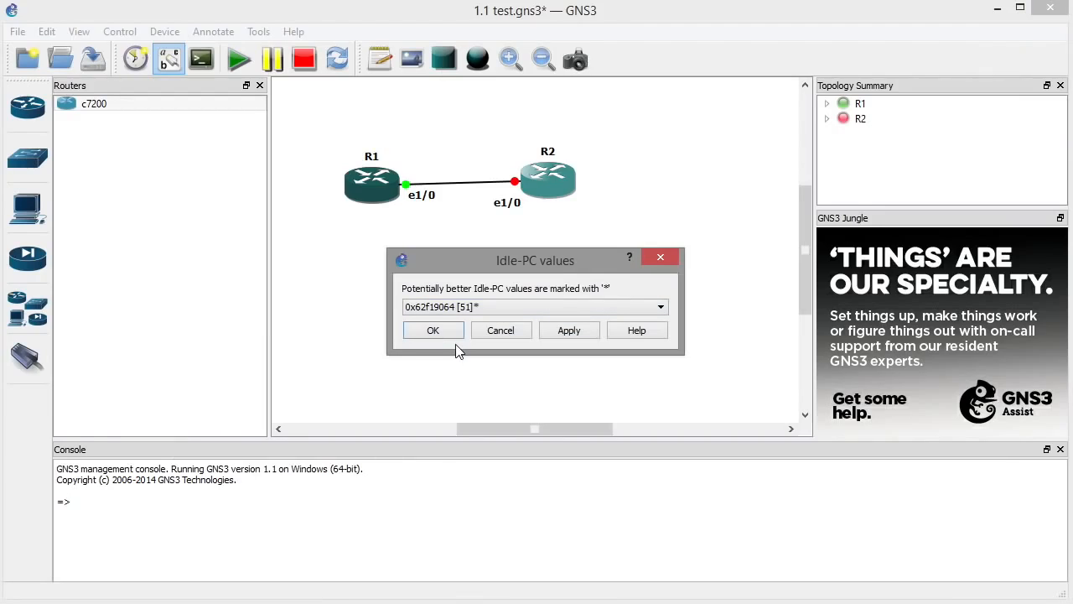
{"action": "left_click", "coordinate": [434, 332]}
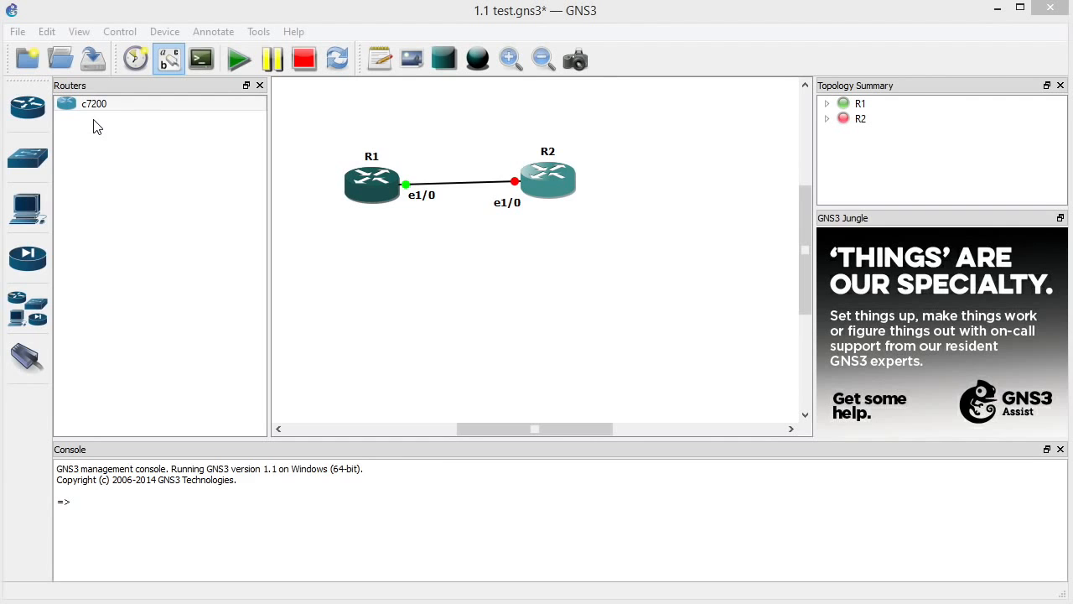
Open Task Manager and check dynamips.exe uses about 1.5% CPU and 79.2 MB memory.
{"action": "key", "text": "ctrl+shift+Escape"}
{"action": "mouse_move", "coordinate": [510, 249]}
{"action": "left_mouse_down"}
{"action": "mouse_move", "coordinate": [917, 120]}
{"action": "mouse_move", "coordinate": [966, 94]}
{"action": "left_mouse_up"}
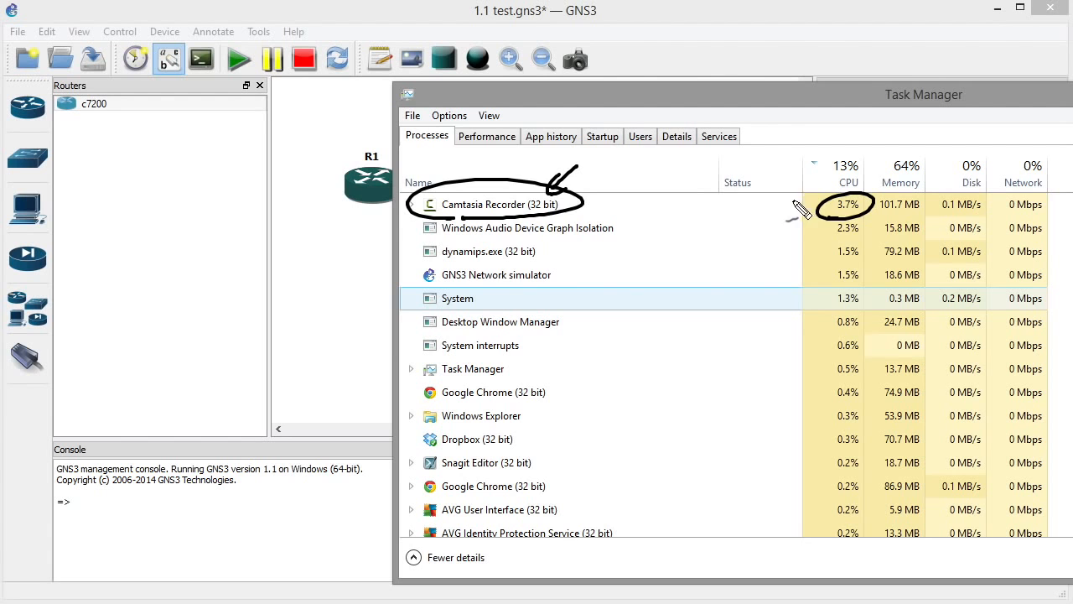
{"action": "left_click_drag", "start_coordinate": [773, 204], "coordinate": [802, 203]}
{"action": "left_click_drag", "start_coordinate": [789, 196], "coordinate": [790, 211]}
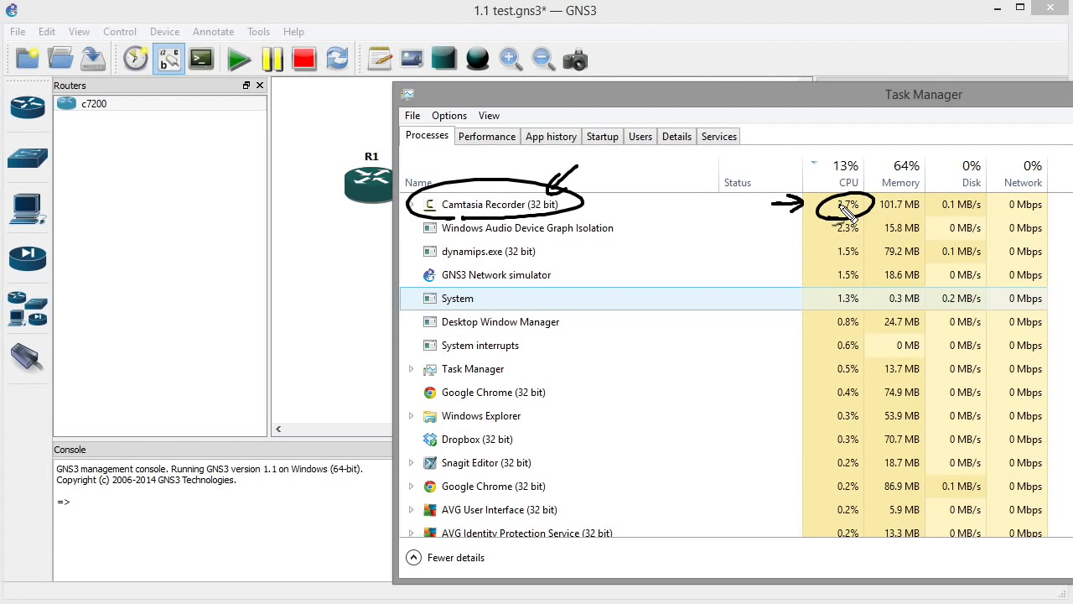
{"action": "mouse_move", "coordinate": [503, 263]}
{"action": "left_mouse_down"}
{"action": "mouse_move", "coordinate": [562, 244]}
{"action": "mouse_move", "coordinate": [469, 267]}
{"action": "left_mouse_up"}
{"action": "left_click_drag", "start_coordinate": [763, 258], "coordinate": [819, 251]}
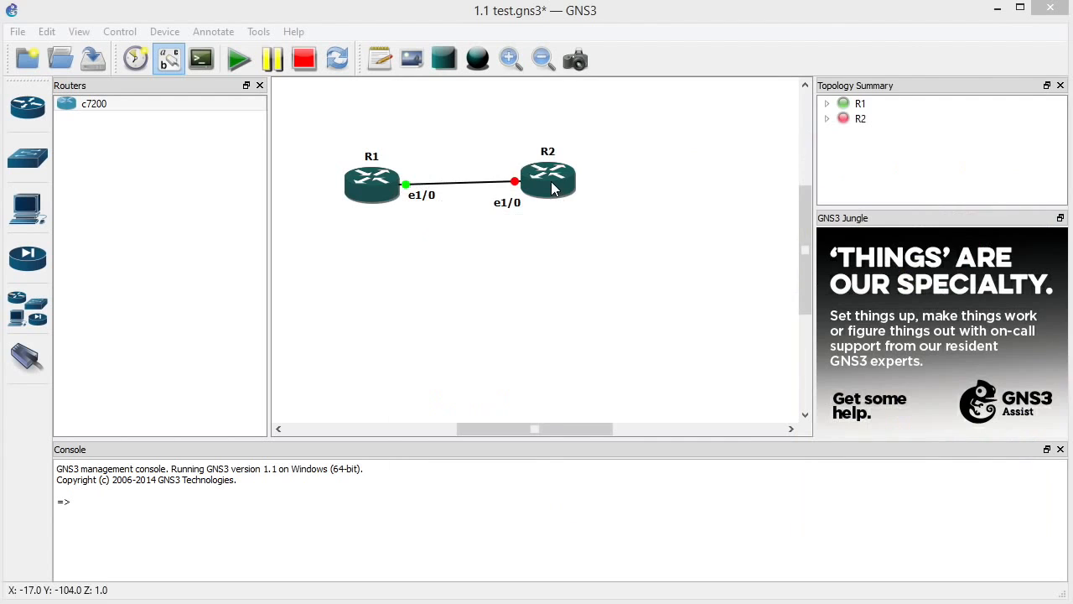
Start router R2 and open its console session.
{"action": "right_click", "coordinate": [550, 181]}
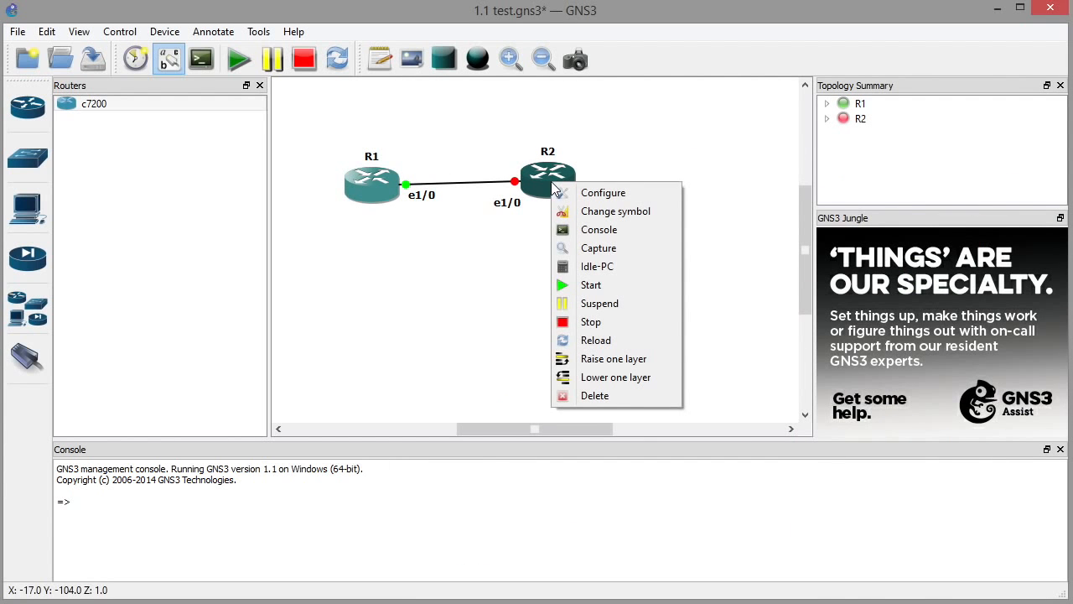
{"action": "left_click", "coordinate": [594, 286]}
{"action": "right_click", "coordinate": [556, 183]}
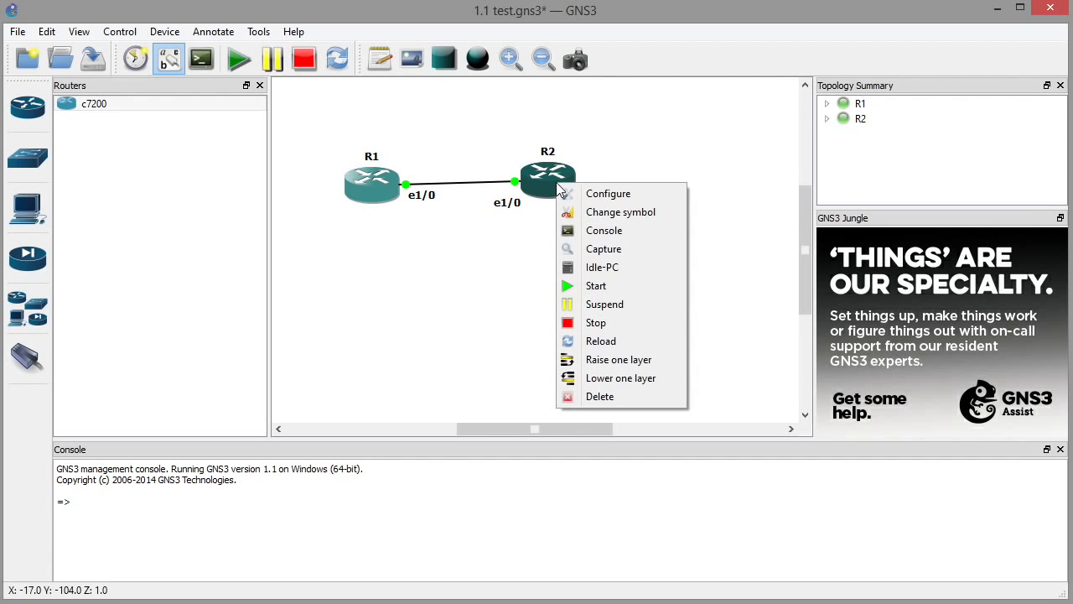
{"action": "left_click", "coordinate": [621, 232]}
{"action": "left_click", "coordinate": [87, 130]}
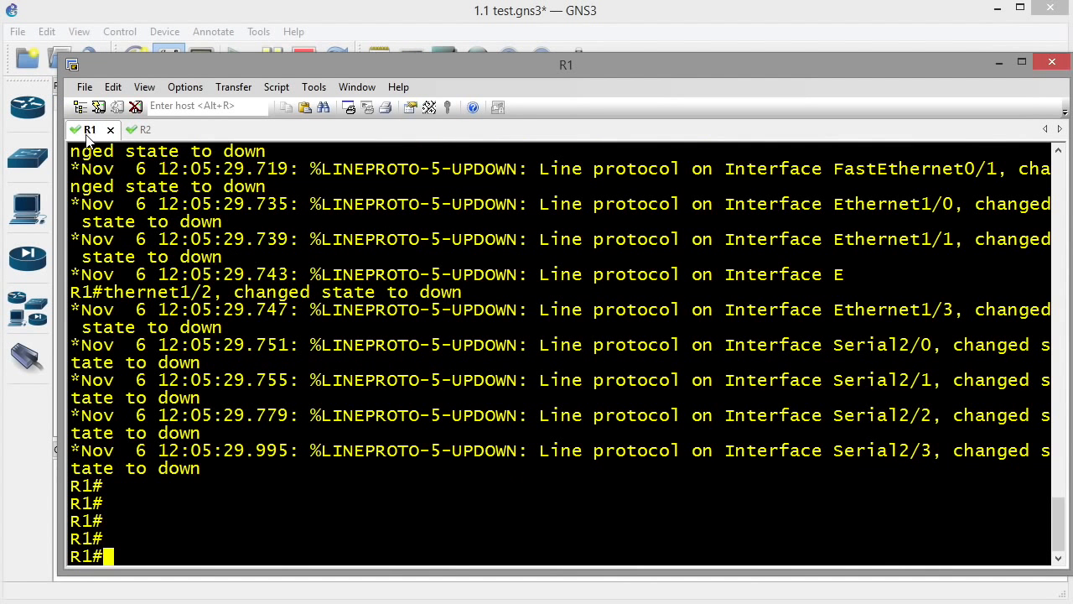
{"action": "left_click", "coordinate": [141, 130]}
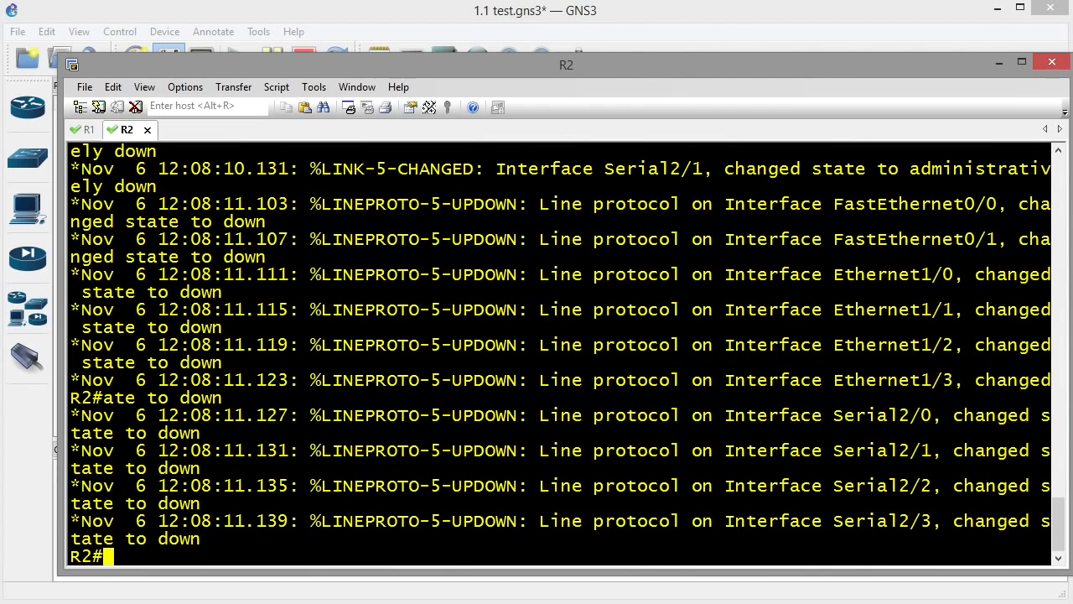
Run show startup-config on R2 and highlight its 429-byte config with hostname R2.
{"action": "key", "text": "Return"}
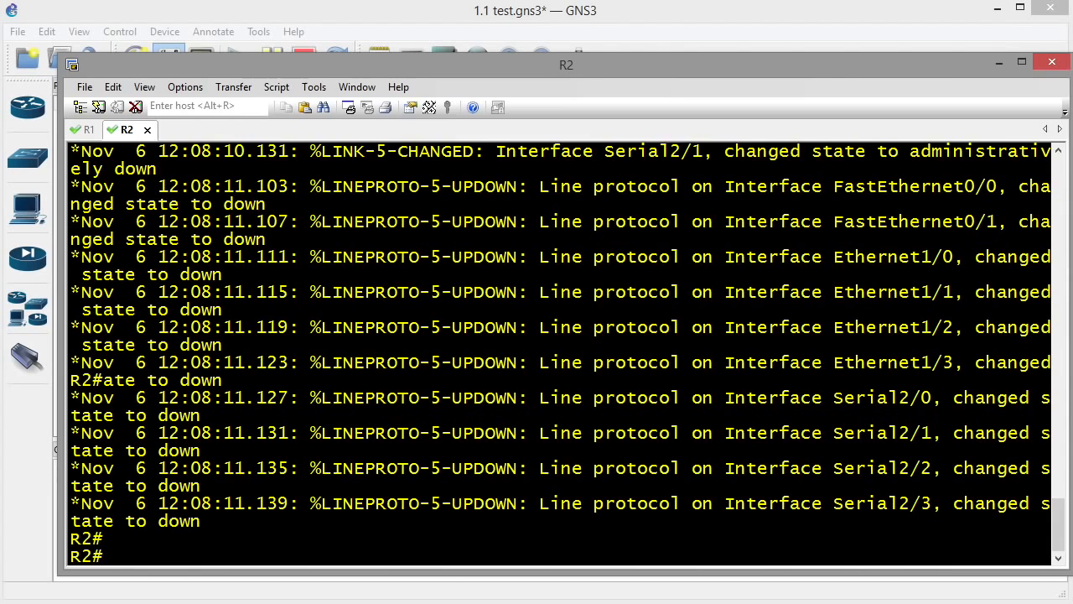
{"action": "type", "text": "show star"}
{"action": "key", "text": "Tab"}
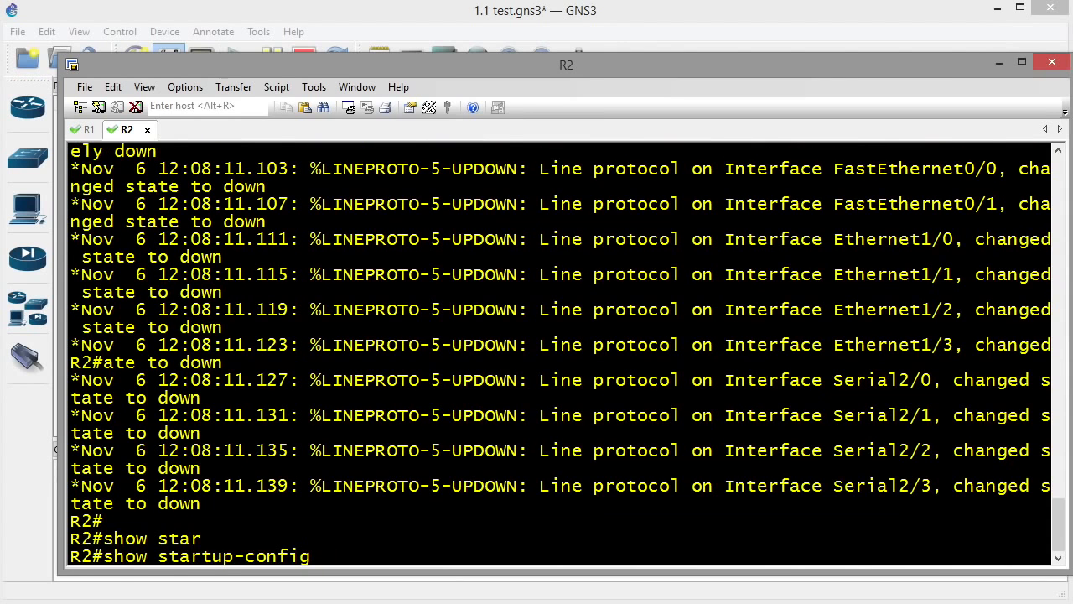
{"action": "key", "text": "Return"}
{"action": "left_click_drag", "start_coordinate": [72, 204], "coordinate": [327, 560]}
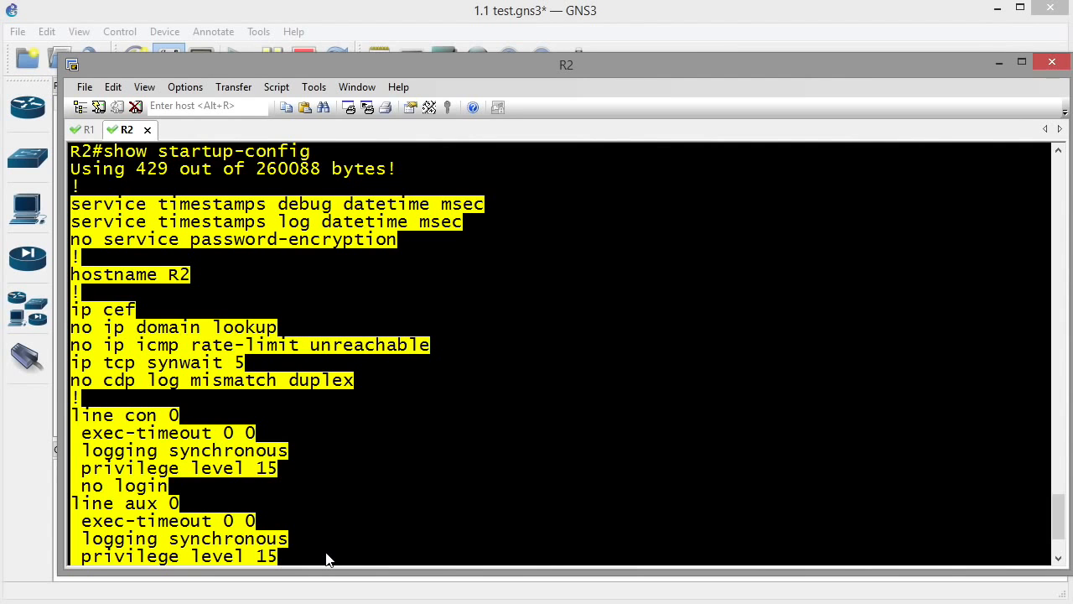
Minimize the R2 console and go to the Dynamips IOS routers preferences.
{"action": "left_click", "coordinate": [998, 63]}
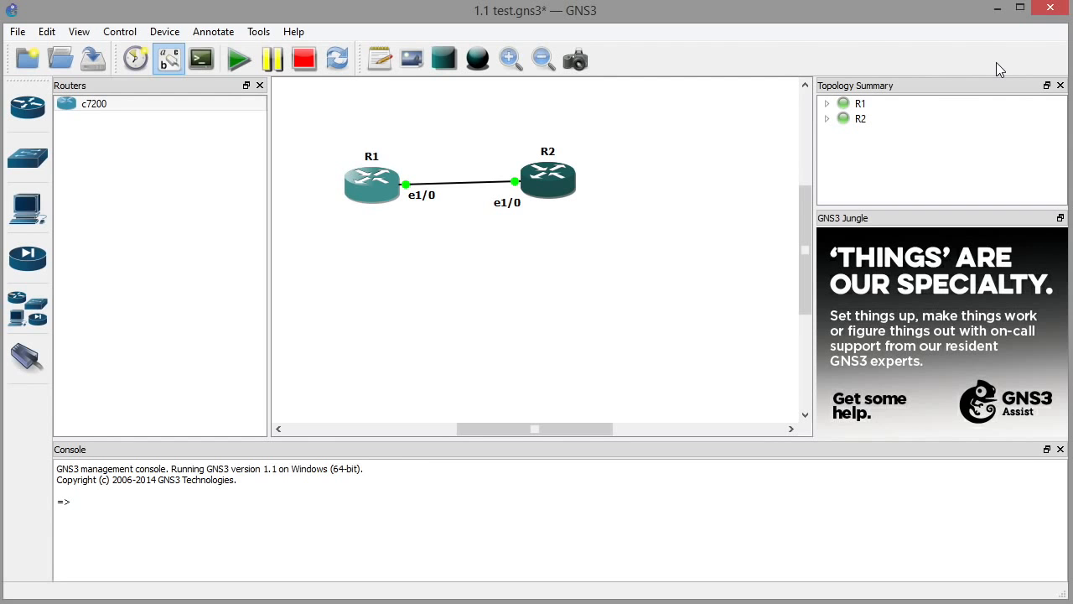
{"action": "left_click", "coordinate": [46, 31]}
{"action": "left_click", "coordinate": [83, 102]}
{"action": "left_click", "coordinate": [268, 97]}
{"action": "left_click", "coordinate": [301, 113]}
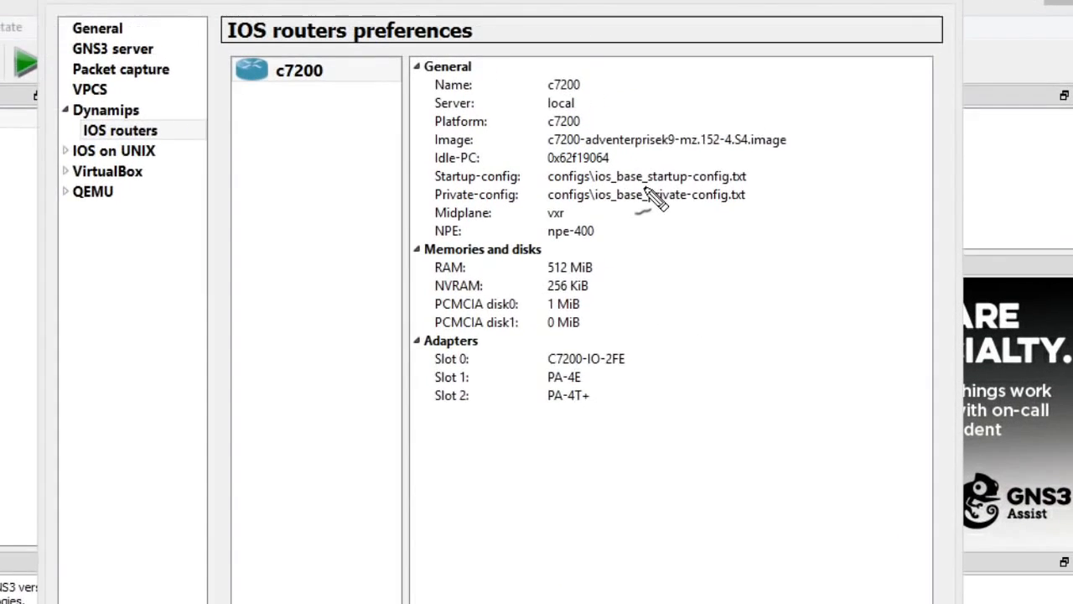
{"action": "left_click_drag", "start_coordinate": [703, 157], "coordinate": [799, 156]}
{"action": "mouse_move", "coordinate": [681, 225]}
{"action": "left_mouse_down"}
{"action": "mouse_move", "coordinate": [613, 193]}
{"action": "mouse_move", "coordinate": [491, 211]}
{"action": "mouse_move", "coordinate": [553, 232]}
{"action": "left_mouse_up"}
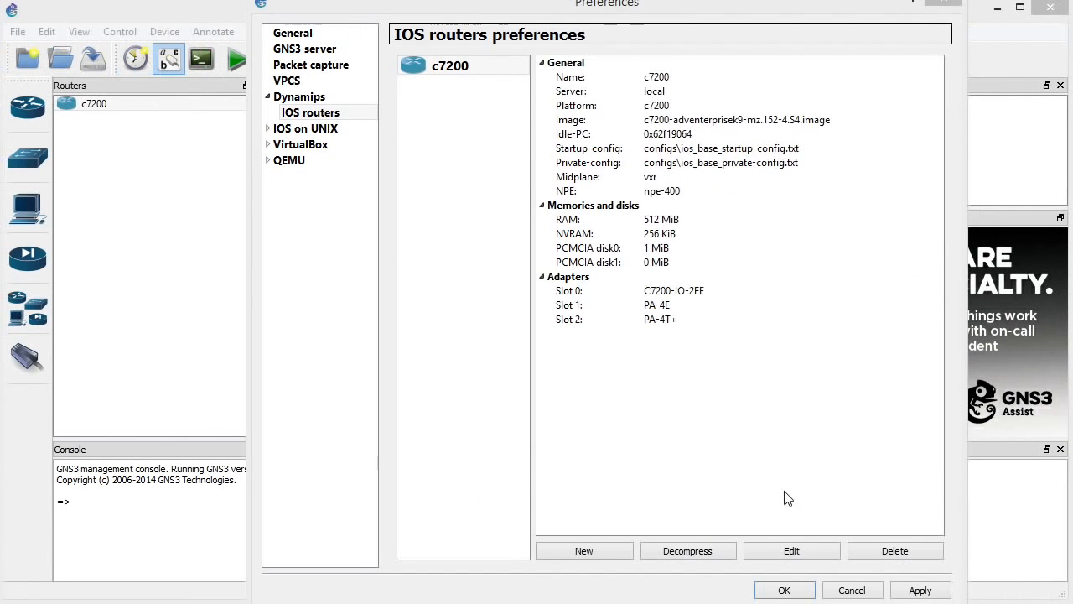
Set the c7200 template's startup-config to ios_base_startup-config-kb.txt and confirm the changes.
{"action": "left_click", "coordinate": [791, 551]}
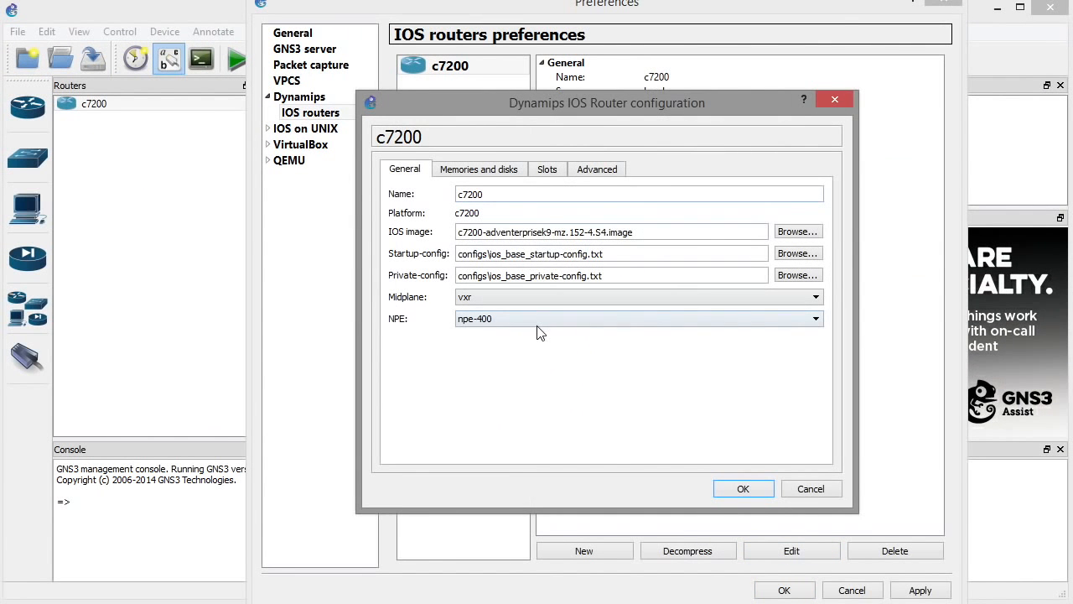
{"action": "left_click_drag", "start_coordinate": [409, 267], "coordinate": [405, 280]}
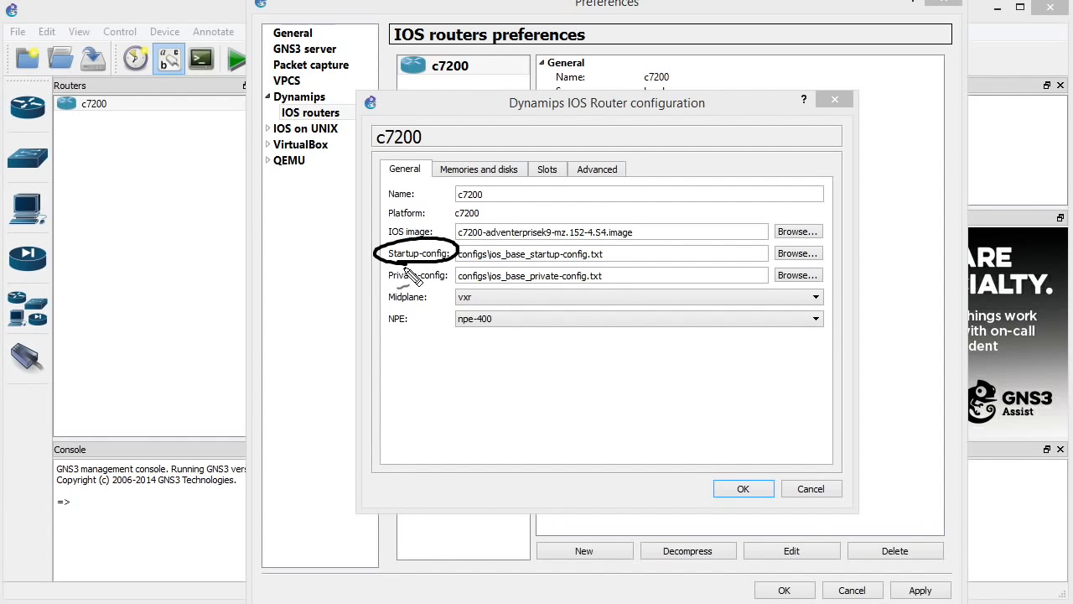
{"action": "left_click_drag", "start_coordinate": [499, 265], "coordinate": [599, 268]}
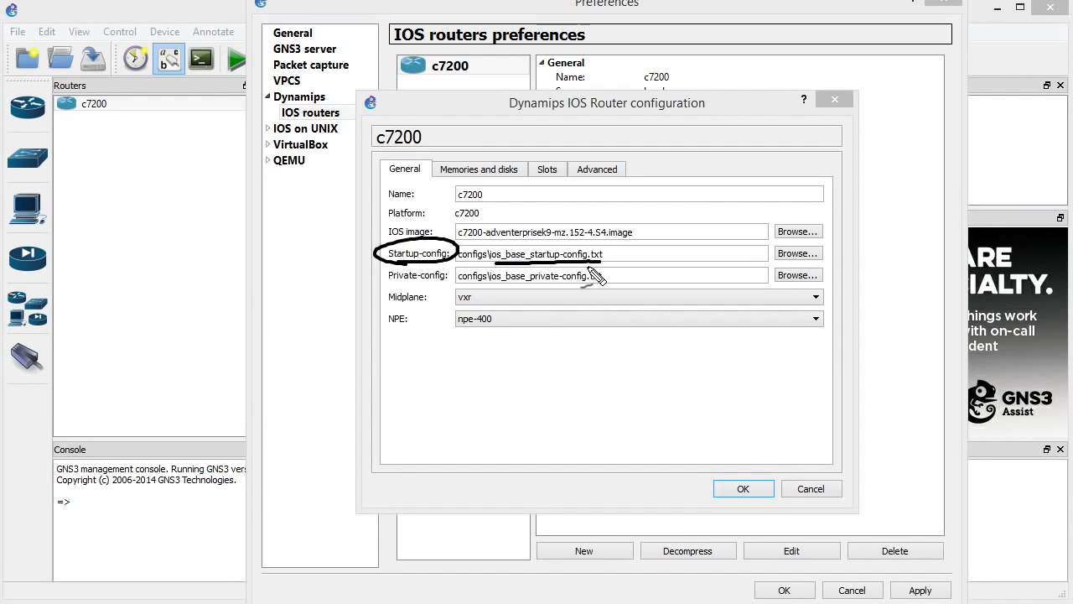
{"action": "key", "text": "Escape"}
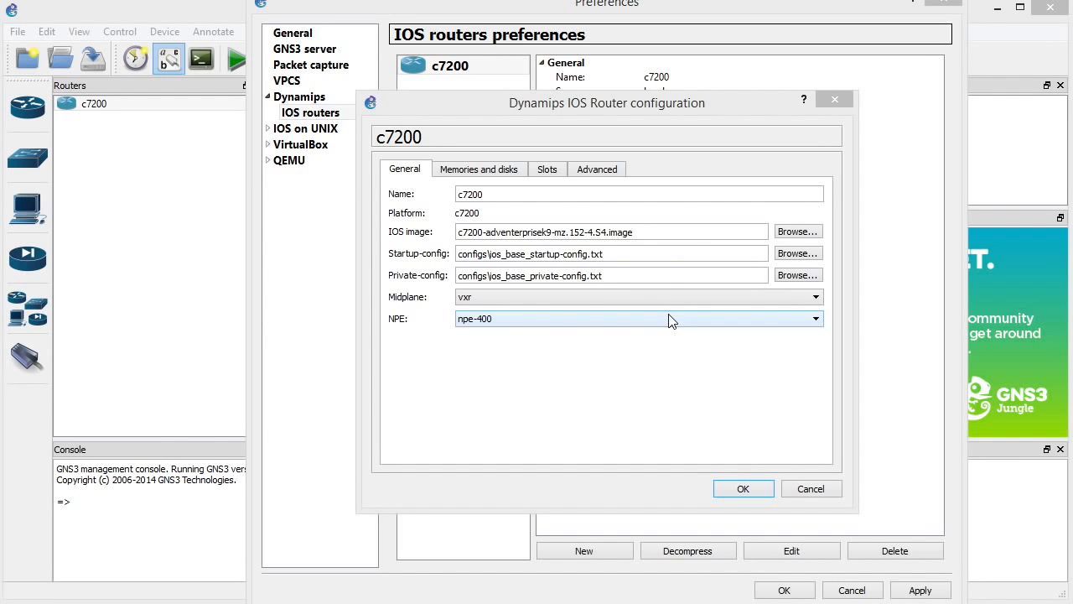
{"action": "left_click", "coordinate": [788, 255]}
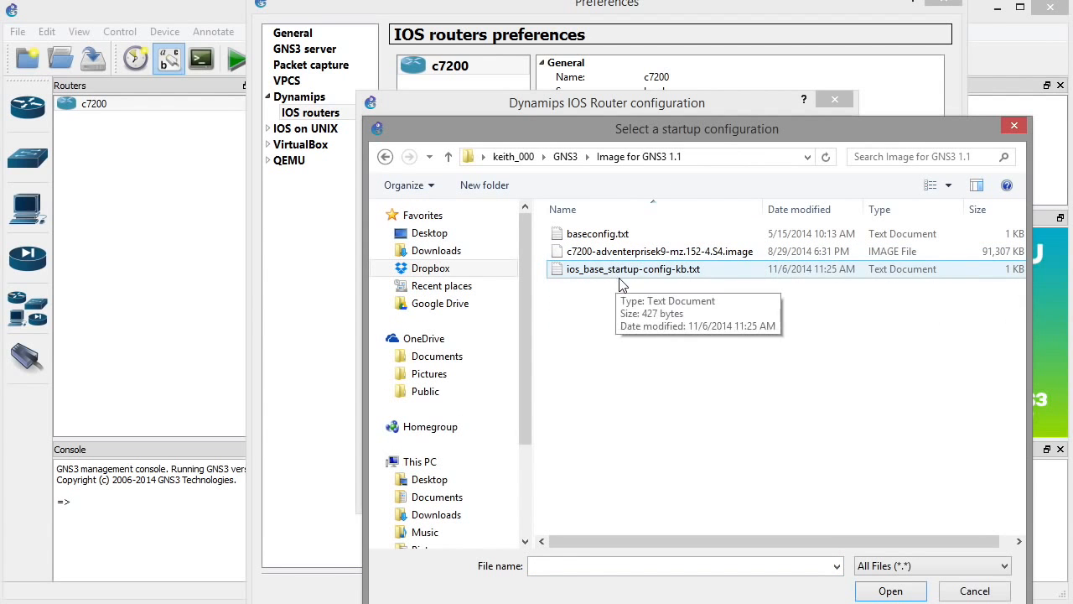
{"action": "left_click", "coordinate": [676, 277]}
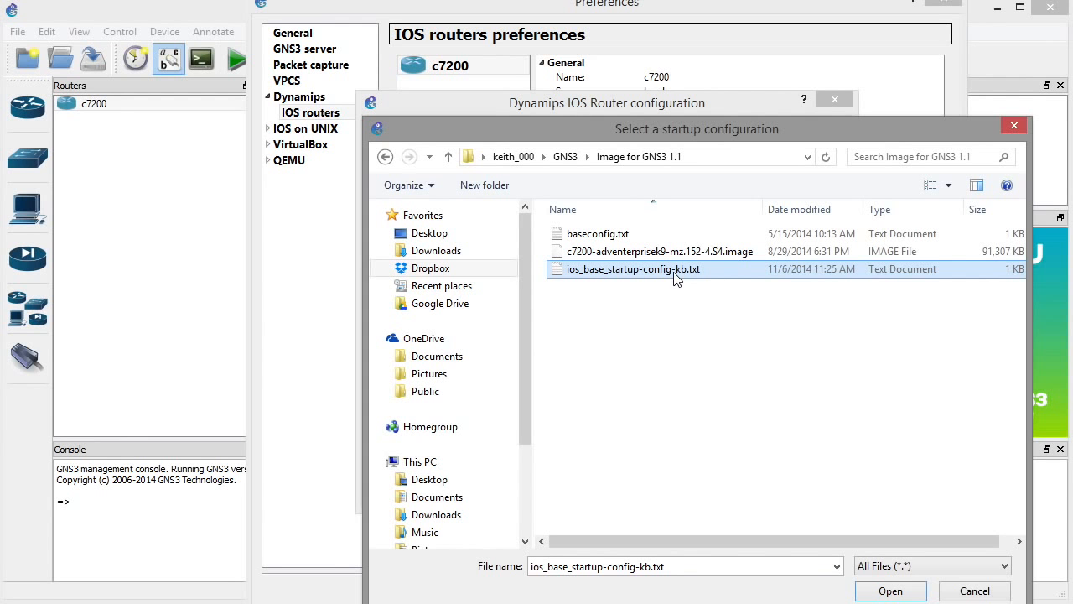
{"action": "left_click", "coordinate": [890, 590]}
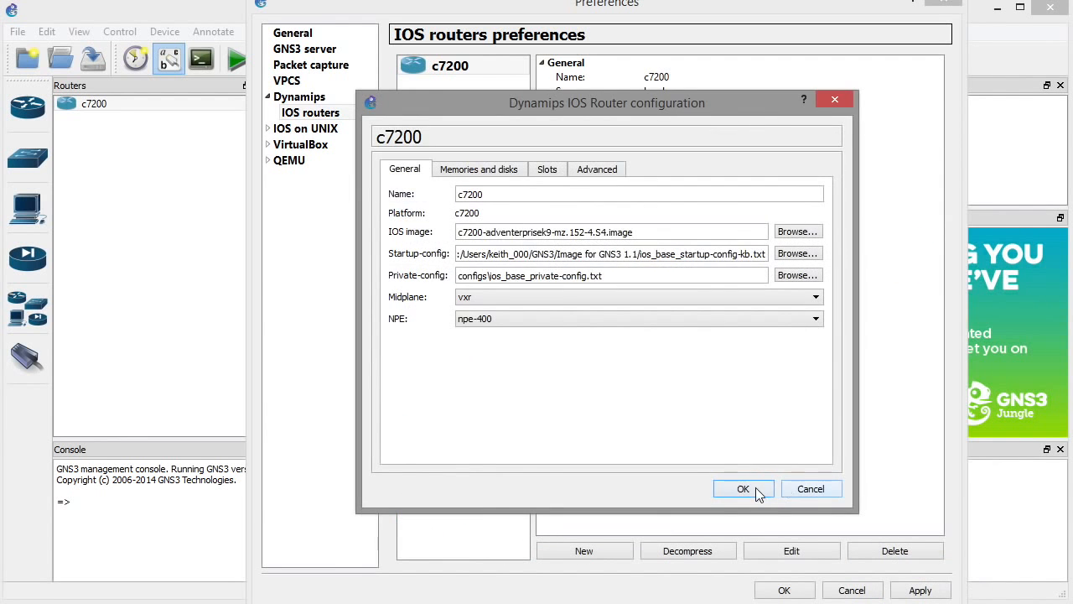
{"action": "left_click", "coordinate": [752, 489]}
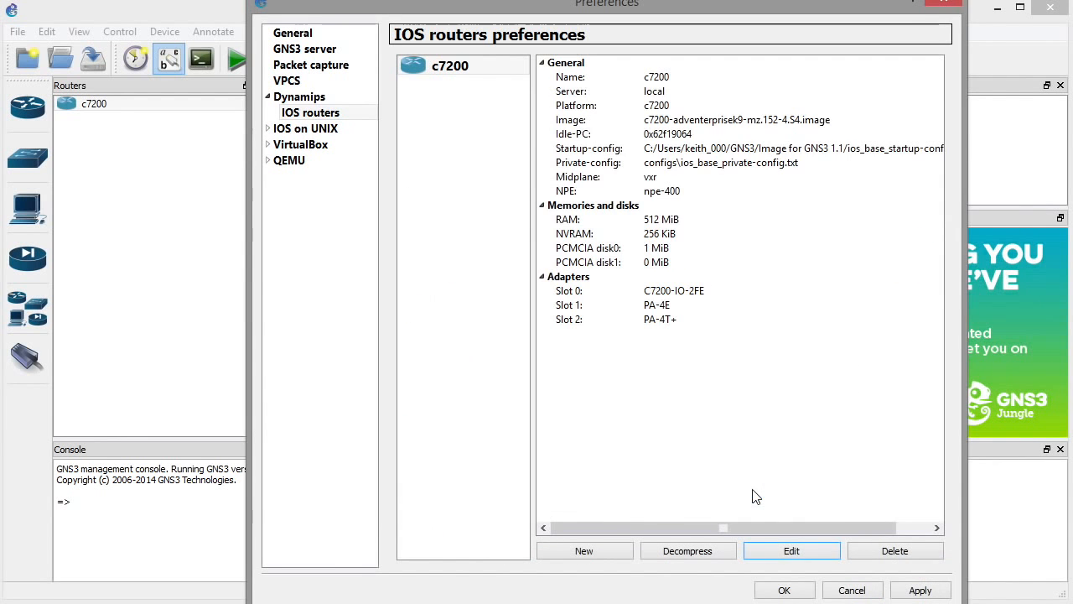
{"action": "left_click", "coordinate": [784, 590]}
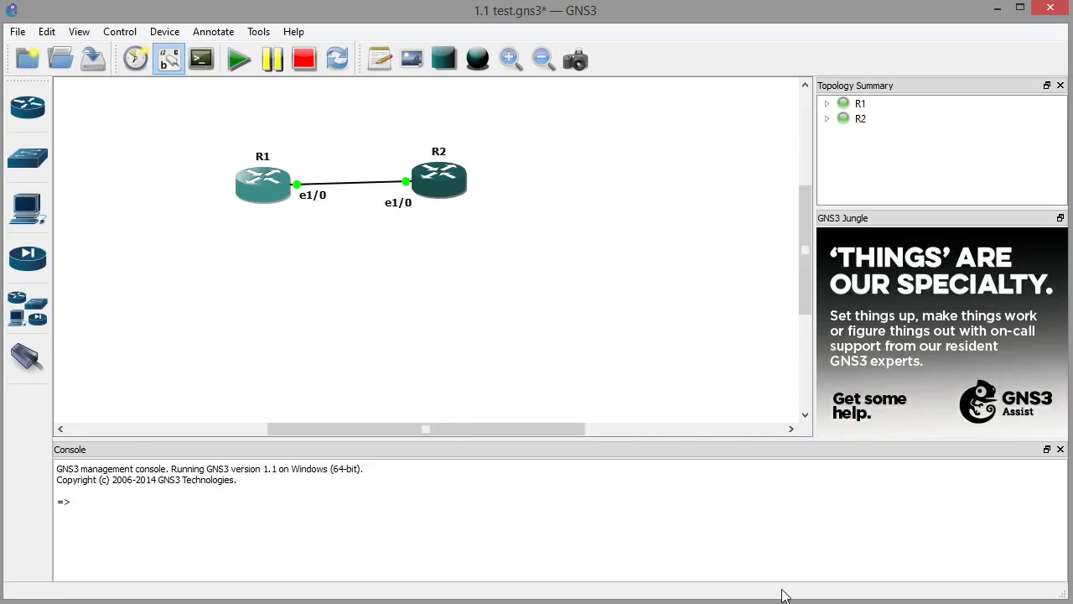
Place a new c7200 router R3 below the R1–R2 link, start it, and open its console.
{"action": "left_click", "coordinate": [28, 107]}
{"action": "left_click_drag", "start_coordinate": [93, 104], "coordinate": [516, 289]}
{"action": "right_click", "coordinate": [511, 289]}
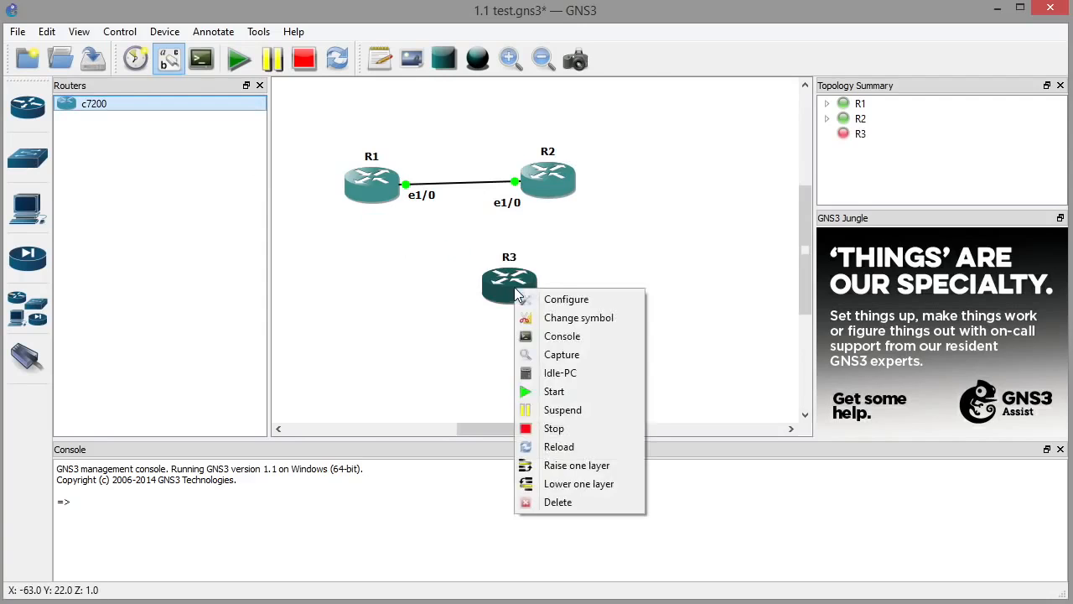
{"action": "left_click", "coordinate": [545, 390]}
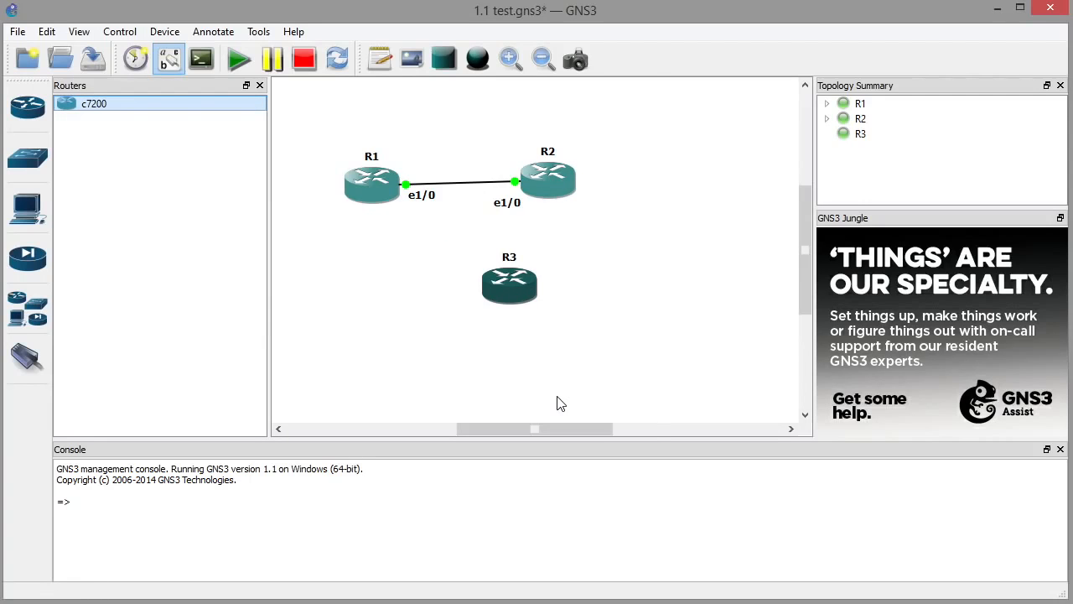
{"action": "right_click", "coordinate": [524, 288]}
{"action": "left_click", "coordinate": [559, 333]}
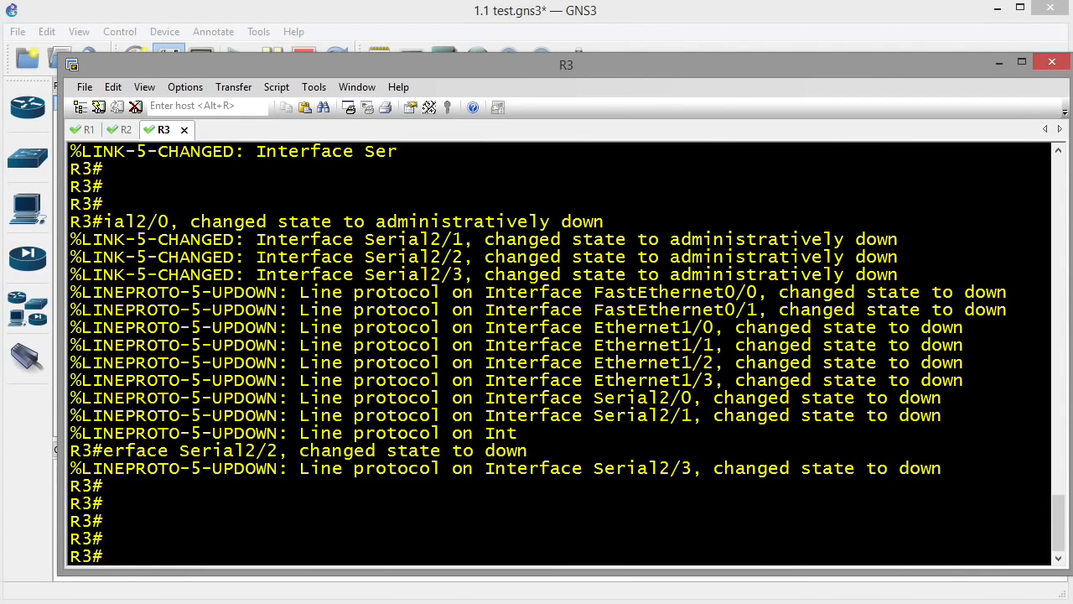
Test the c alias on R3, then show startup-config to find the alias exec c config t line.
{"action": "type", "text": "c"}
{"action": "key", "text": "Return"}
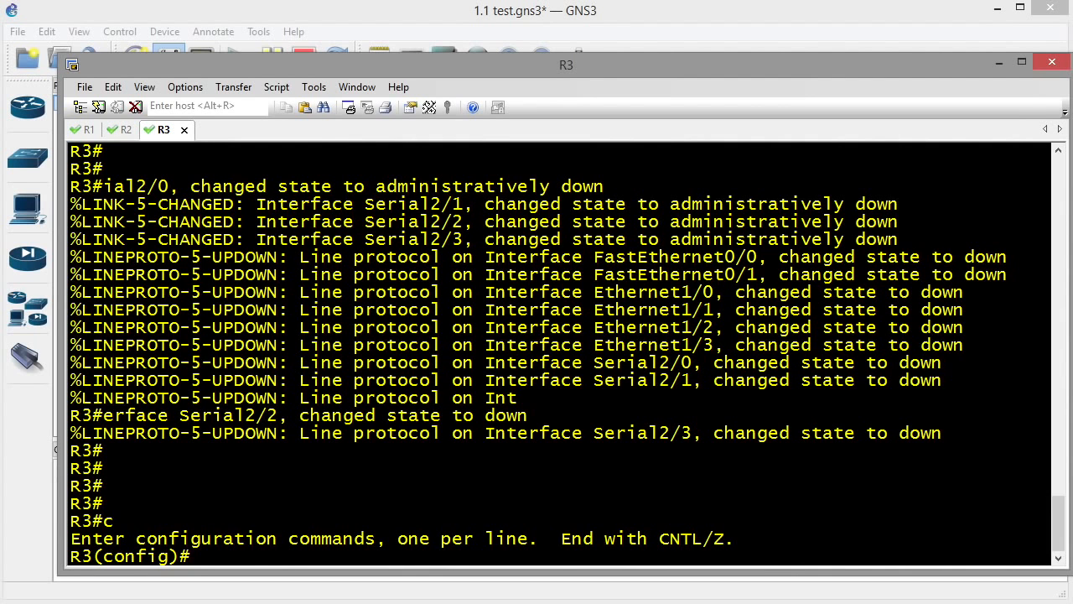
{"action": "type", "text": "end"}
{"action": "key", "text": "Return"}
{"action": "key", "text": "Return"}
{"action": "key", "text": "Return"}
{"action": "key", "text": "Return"}
{"action": "type", "text": "show st"}
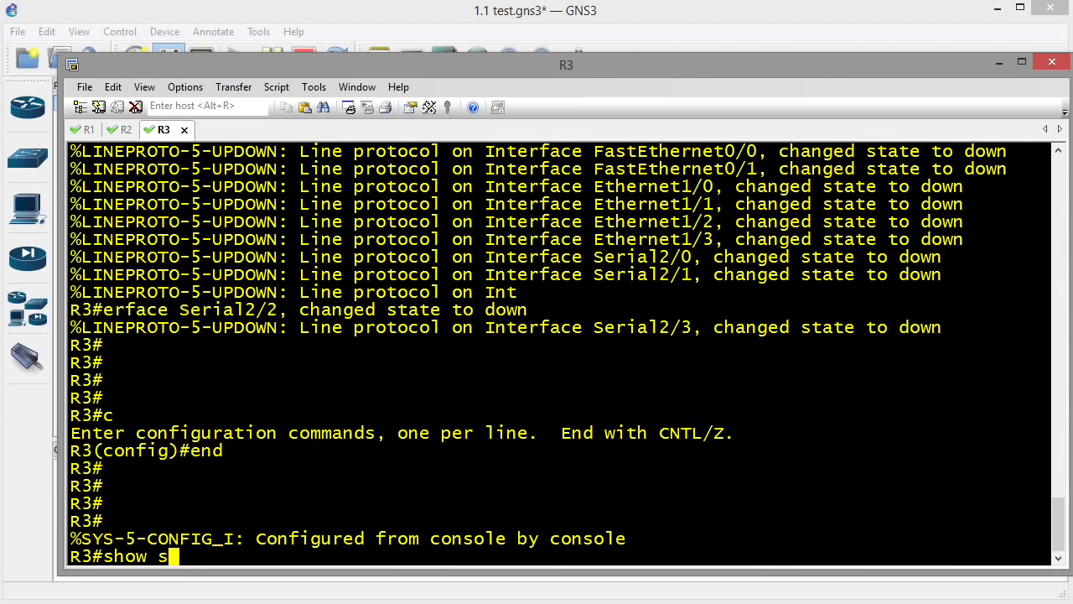
{"action": "key", "text": "Tab"}
{"action": "type", "text": "ar"}
{"action": "key", "text": "Tab"}
{"action": "key", "text": "Return"}
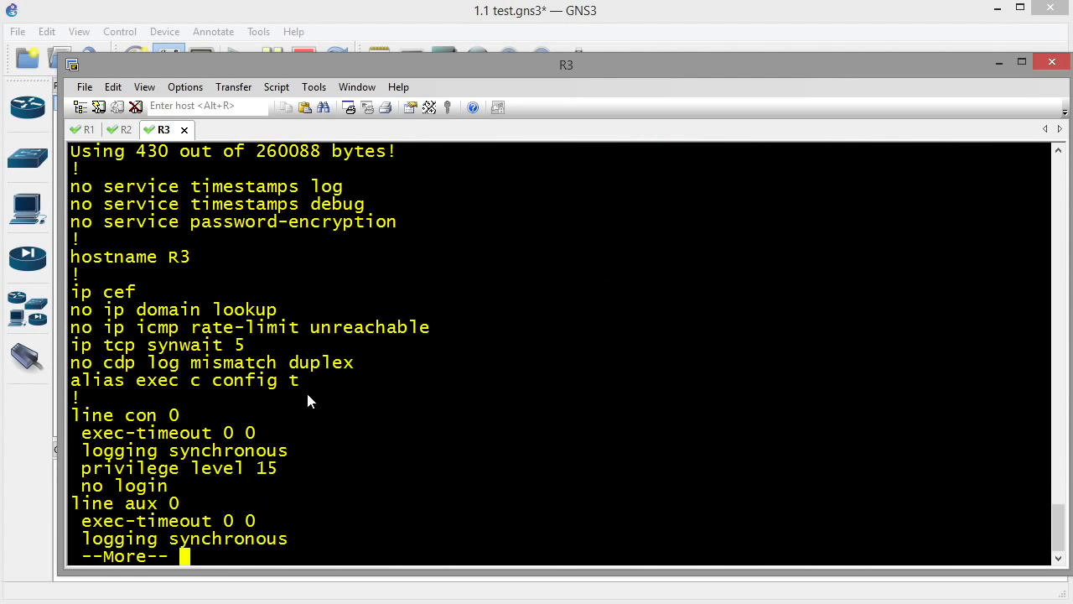
{"action": "left_click_drag", "start_coordinate": [303, 380], "coordinate": [76, 383]}
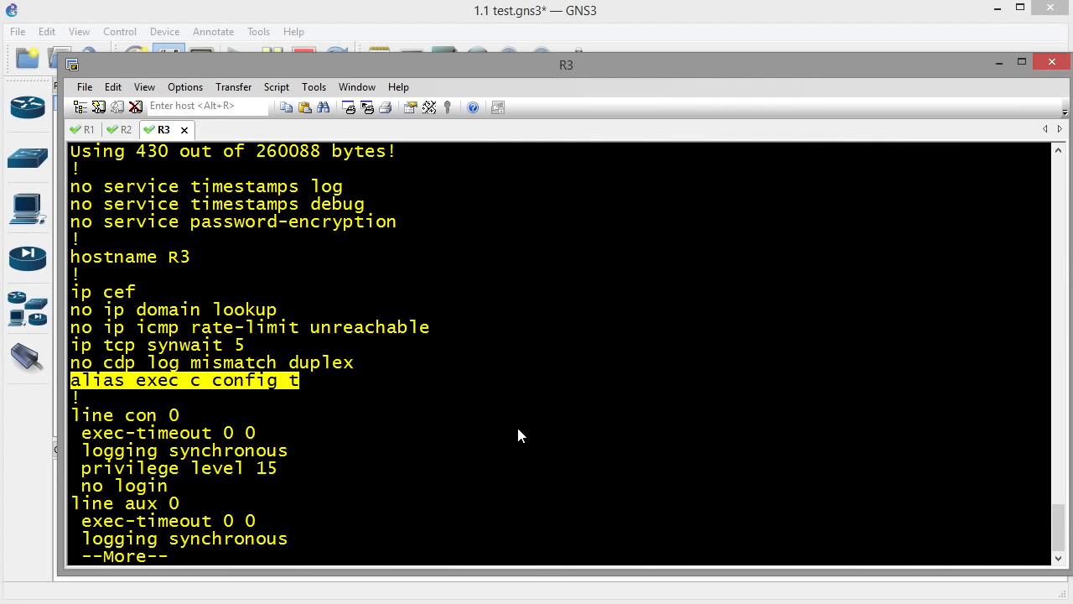
Write R3's configuration to NVRAM twice, confirming the overwrite.
{"action": "type", "text": "q"}
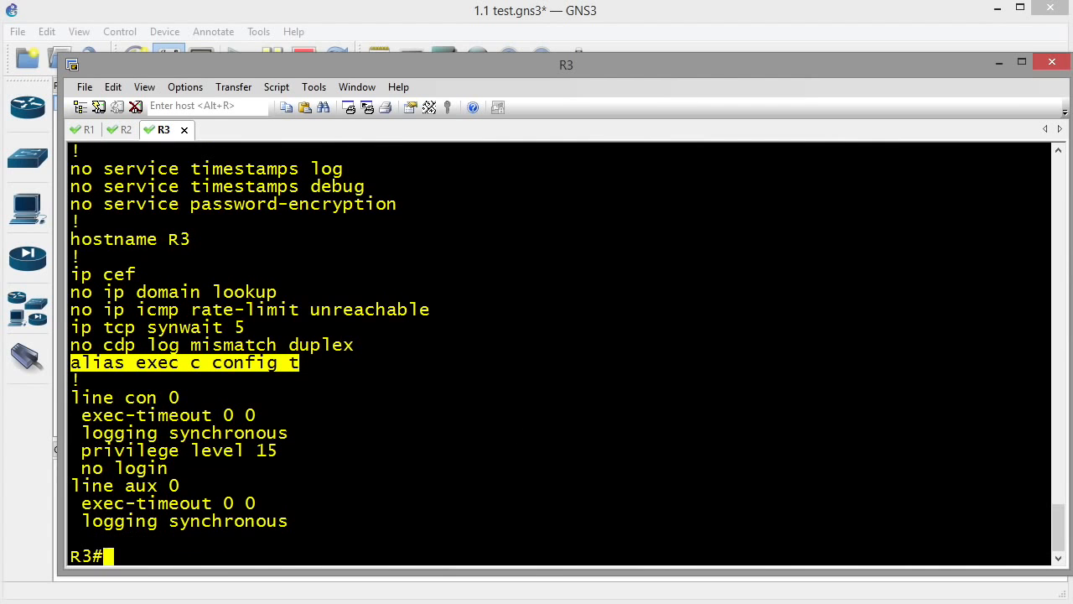
{"action": "type", "text": "wr"}
{"action": "key", "text": "Return"}
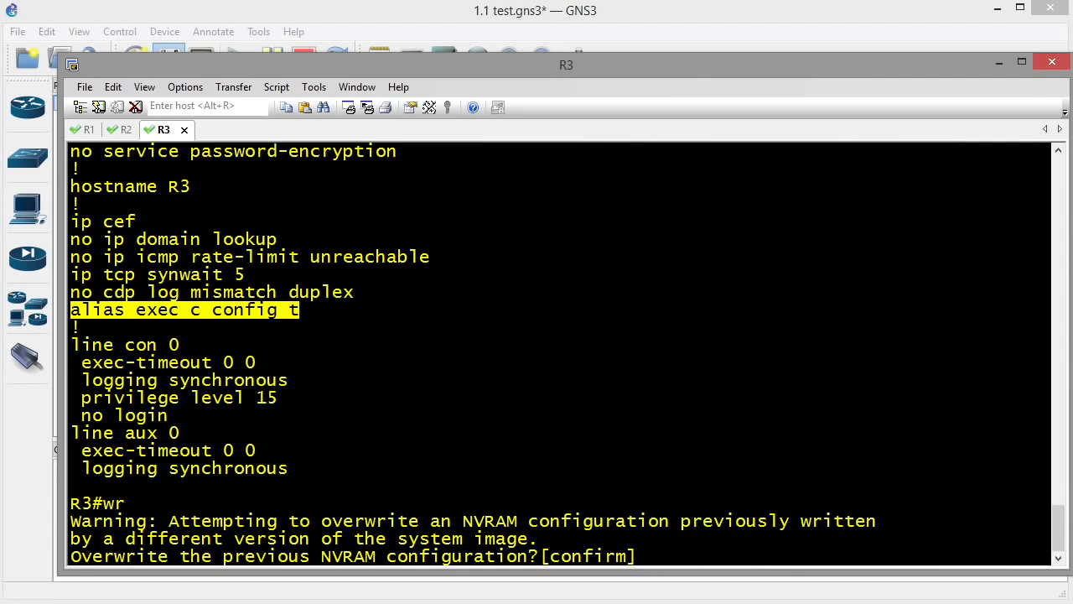
{"action": "key", "text": "Return"}
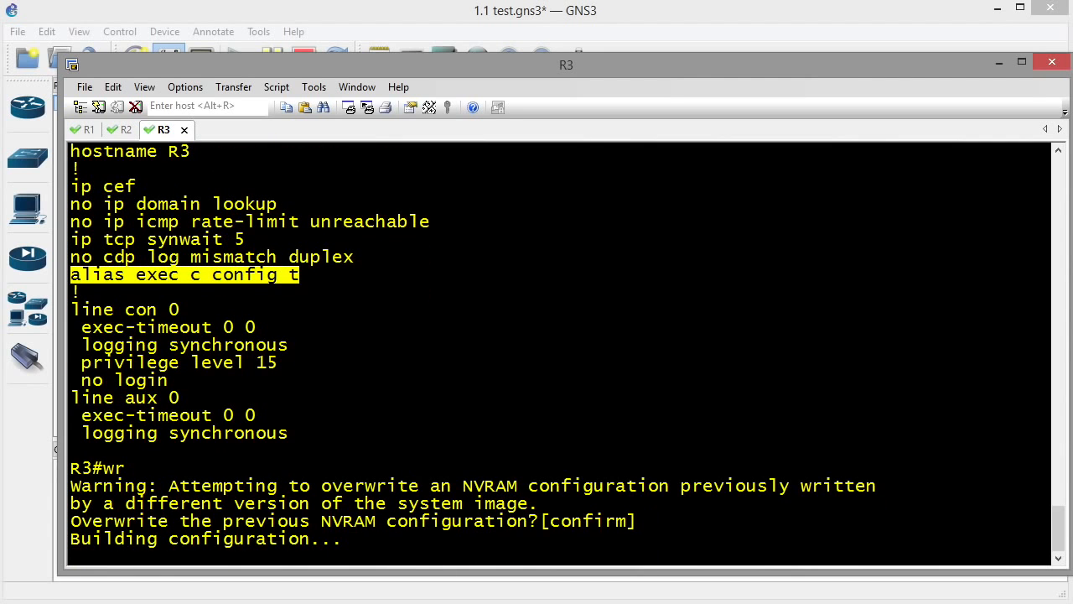
{"action": "key", "text": "Return"}
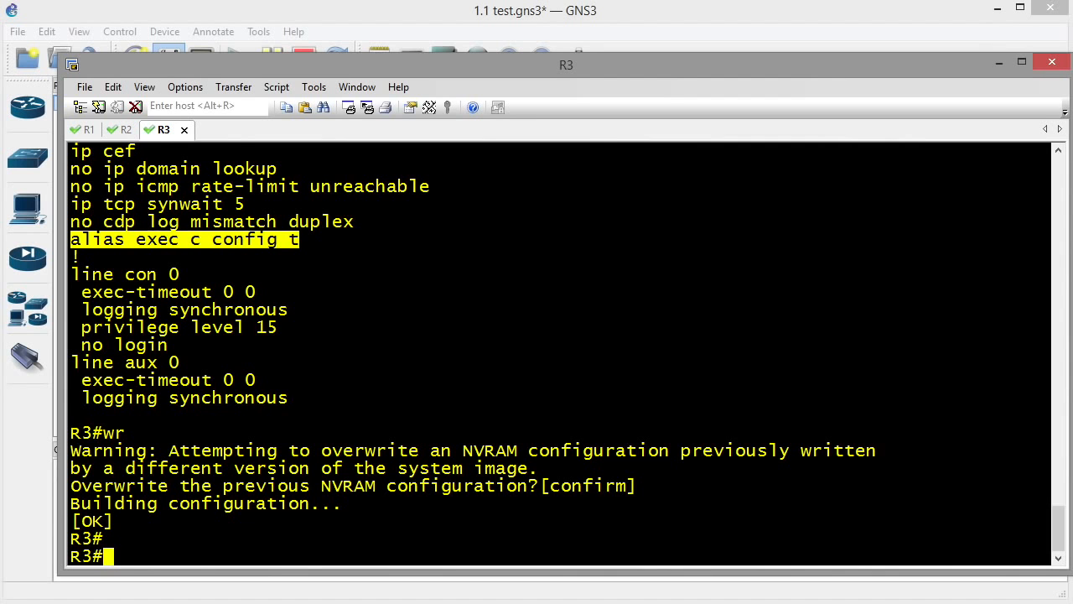
{"action": "type", "text": "wr"}
{"action": "key", "text": "Return"}
Rearrange the windows and bring the GNS3 topology back to the front.
{"action": "mouse_move", "coordinate": [105, 515]}
{"action": "left_mouse_down"}
{"action": "mouse_move", "coordinate": [104, 493]}
{"action": "mouse_move", "coordinate": [98, 506]}
{"action": "left_mouse_up"}
{"action": "mouse_move", "coordinate": [655, 446]}
{"action": "left_mouse_down"}
{"action": "mouse_move", "coordinate": [852, 431]}
{"action": "mouse_move", "coordinate": [126, 461]}
{"action": "mouse_move", "coordinate": [717, 421]}
{"action": "left_mouse_up"}
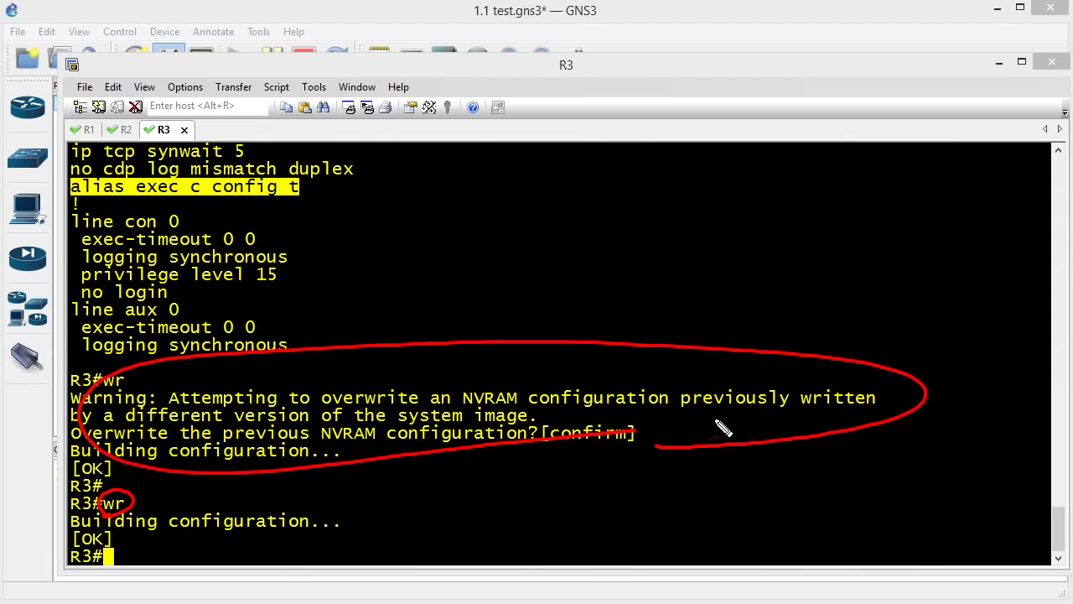
{"action": "left_click_drag", "start_coordinate": [168, 475], "coordinate": [149, 494]}
{"action": "left_click_drag", "start_coordinate": [859, 304], "coordinate": [851, 376]}
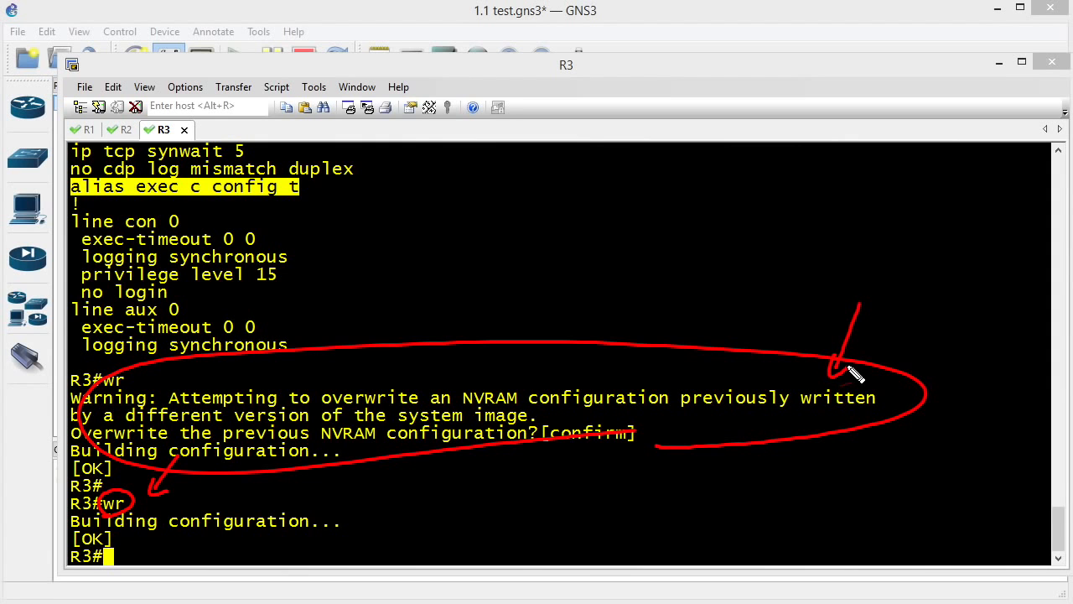
{"action": "mouse_move", "coordinate": [905, 327]}
{"action": "left_mouse_down"}
{"action": "mouse_move", "coordinate": [886, 371]}
{"action": "mouse_move", "coordinate": [903, 379]}
{"action": "left_mouse_up"}
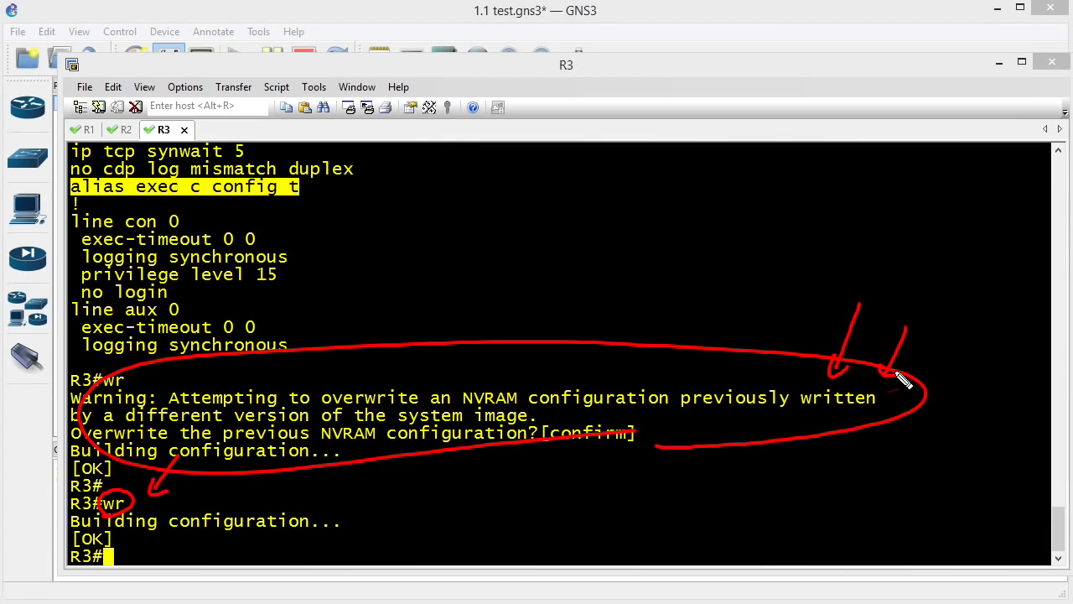
{"action": "left_click_drag", "start_coordinate": [748, 309], "coordinate": [754, 367]}
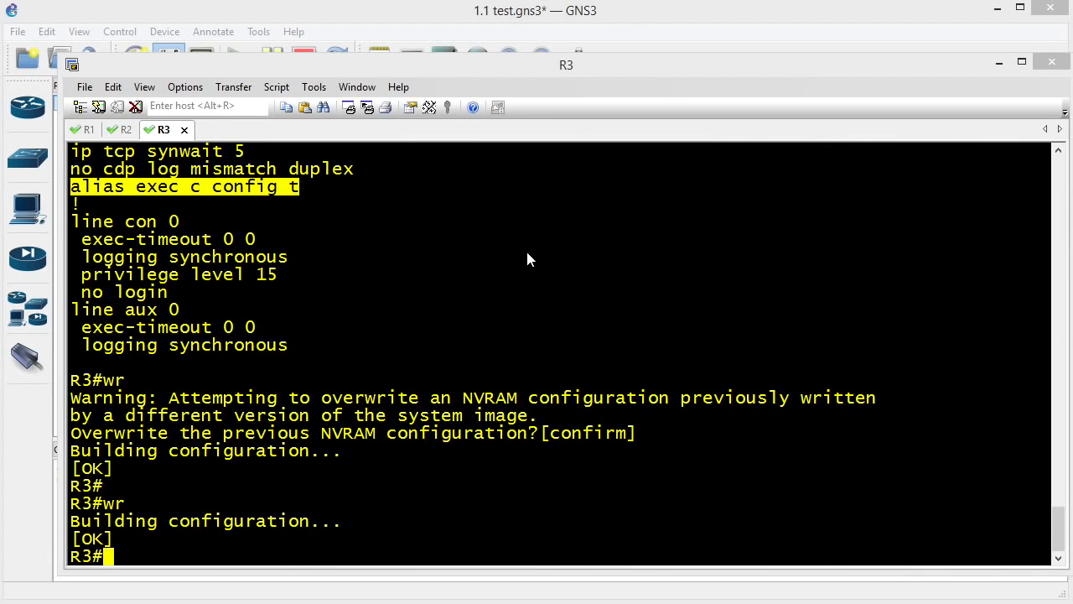
{"action": "left_click", "coordinate": [379, 12]}
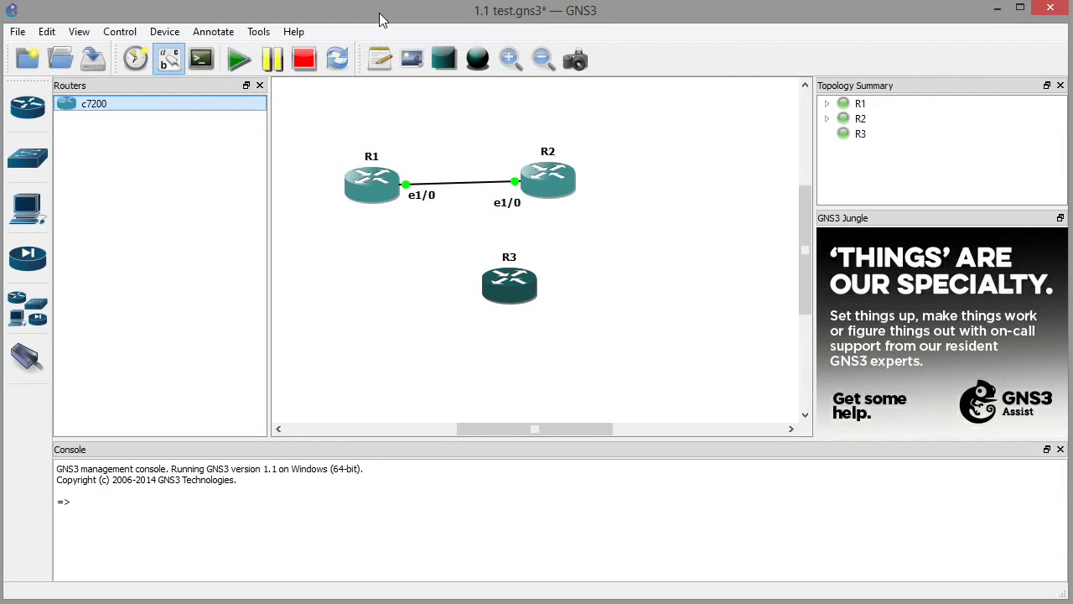
Save the 1.1 test project with the toolbar Save button.
{"action": "left_click", "coordinate": [110, 66]}
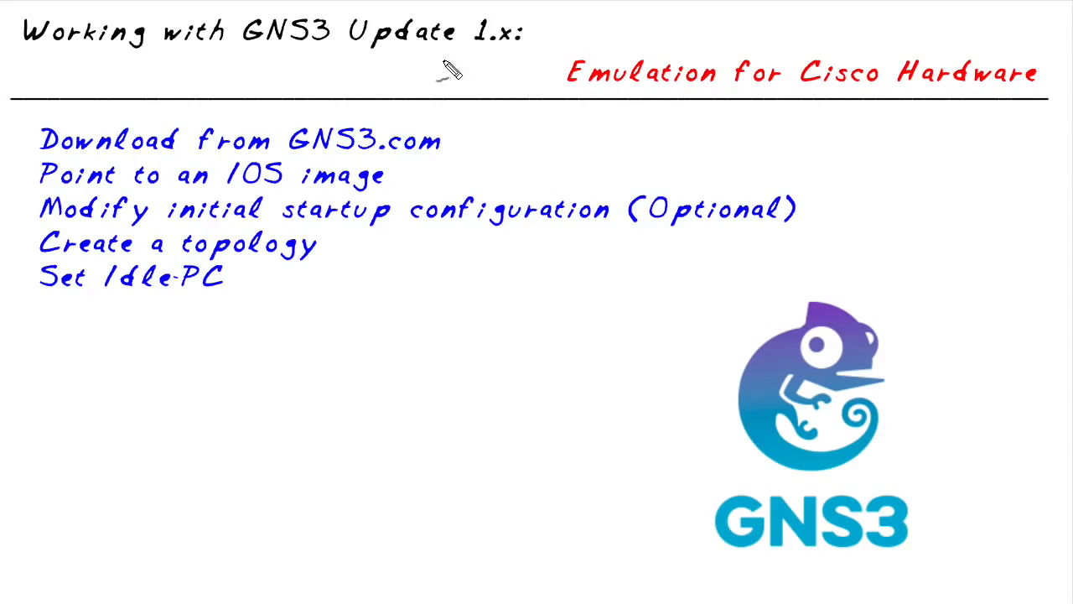
{"action": "mouse_move", "coordinate": [428, 63]}
{"action": "left_mouse_down"}
{"action": "mouse_move", "coordinate": [563, 41]}
{"action": "mouse_move", "coordinate": [434, 88]}
{"action": "left_mouse_up"}
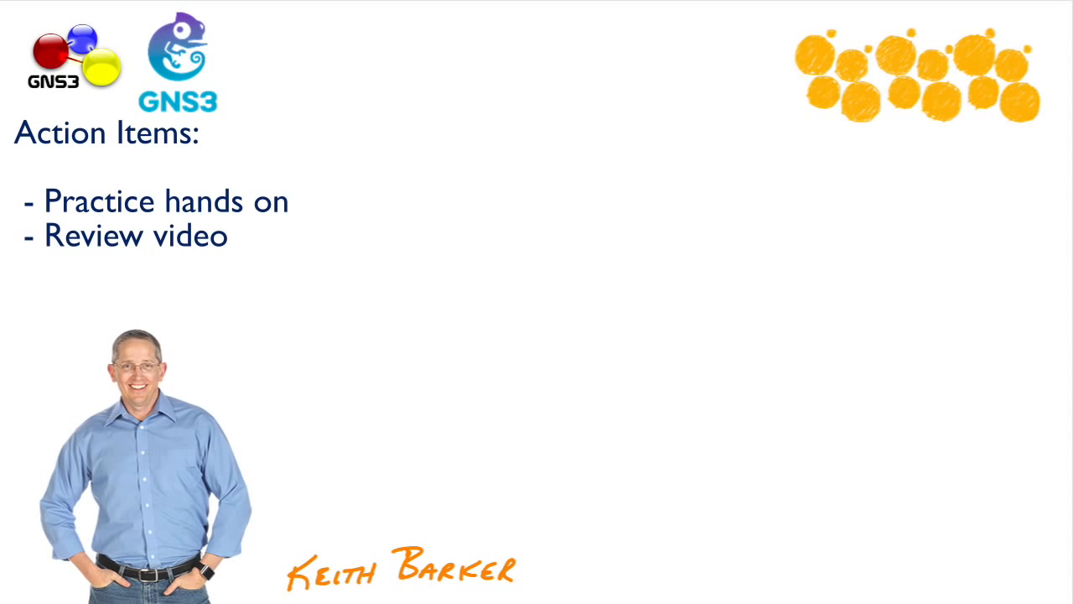
{"action": "mouse_move", "coordinate": [347, 125]}
{"action": "left_mouse_down"}
{"action": "mouse_move", "coordinate": [307, 187]}
{"action": "mouse_move", "coordinate": [326, 207]}
{"action": "left_mouse_up"}
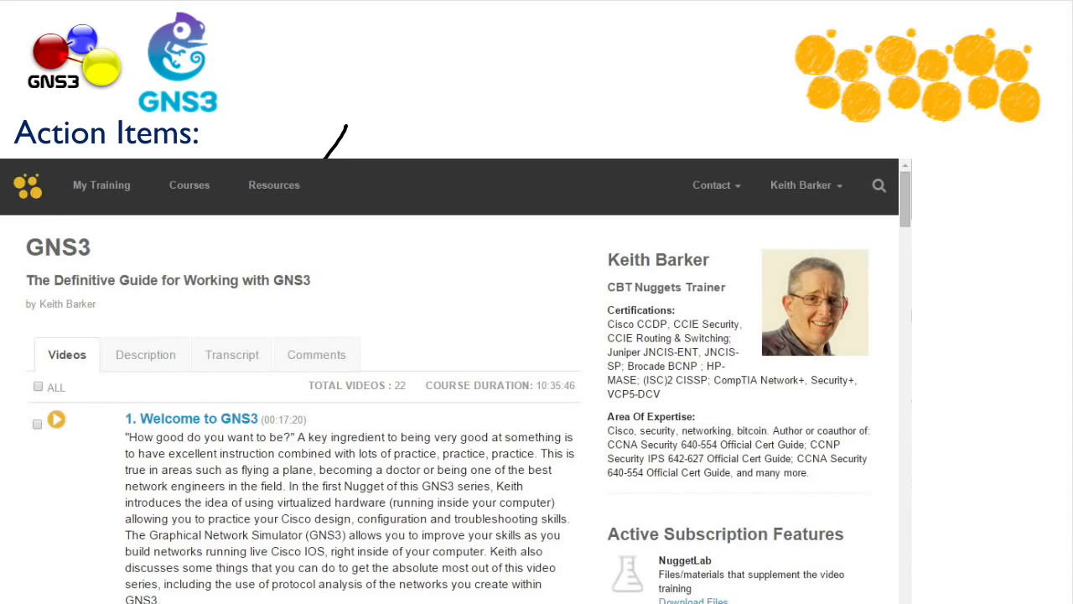
{"action": "left_click_drag", "start_coordinate": [587, 275], "coordinate": [585, 326]}
{"action": "left_click_drag", "start_coordinate": [540, 300], "coordinate": [628, 253]}
{"action": "left_click_drag", "start_coordinate": [620, 245], "coordinate": [640, 317]}
{"action": "mouse_move", "coordinate": [653, 290]}
{"action": "left_mouse_down"}
{"action": "mouse_move", "coordinate": [658, 310]}
{"action": "mouse_move", "coordinate": [686, 248]}
{"action": "mouse_move", "coordinate": [742, 304]}
{"action": "mouse_move", "coordinate": [778, 253]}
{"action": "mouse_move", "coordinate": [801, 257]}
{"action": "left_mouse_up"}
{"action": "left_click_drag", "start_coordinate": [810, 188], "coordinate": [826, 279]}
{"action": "left_click_drag", "start_coordinate": [681, 360], "coordinate": [730, 456]}
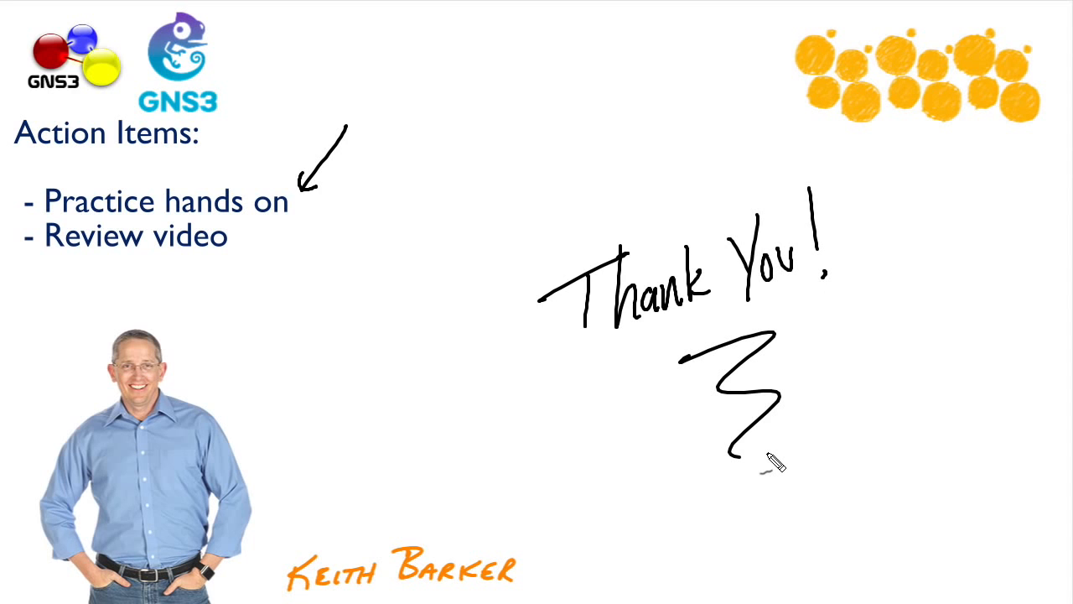